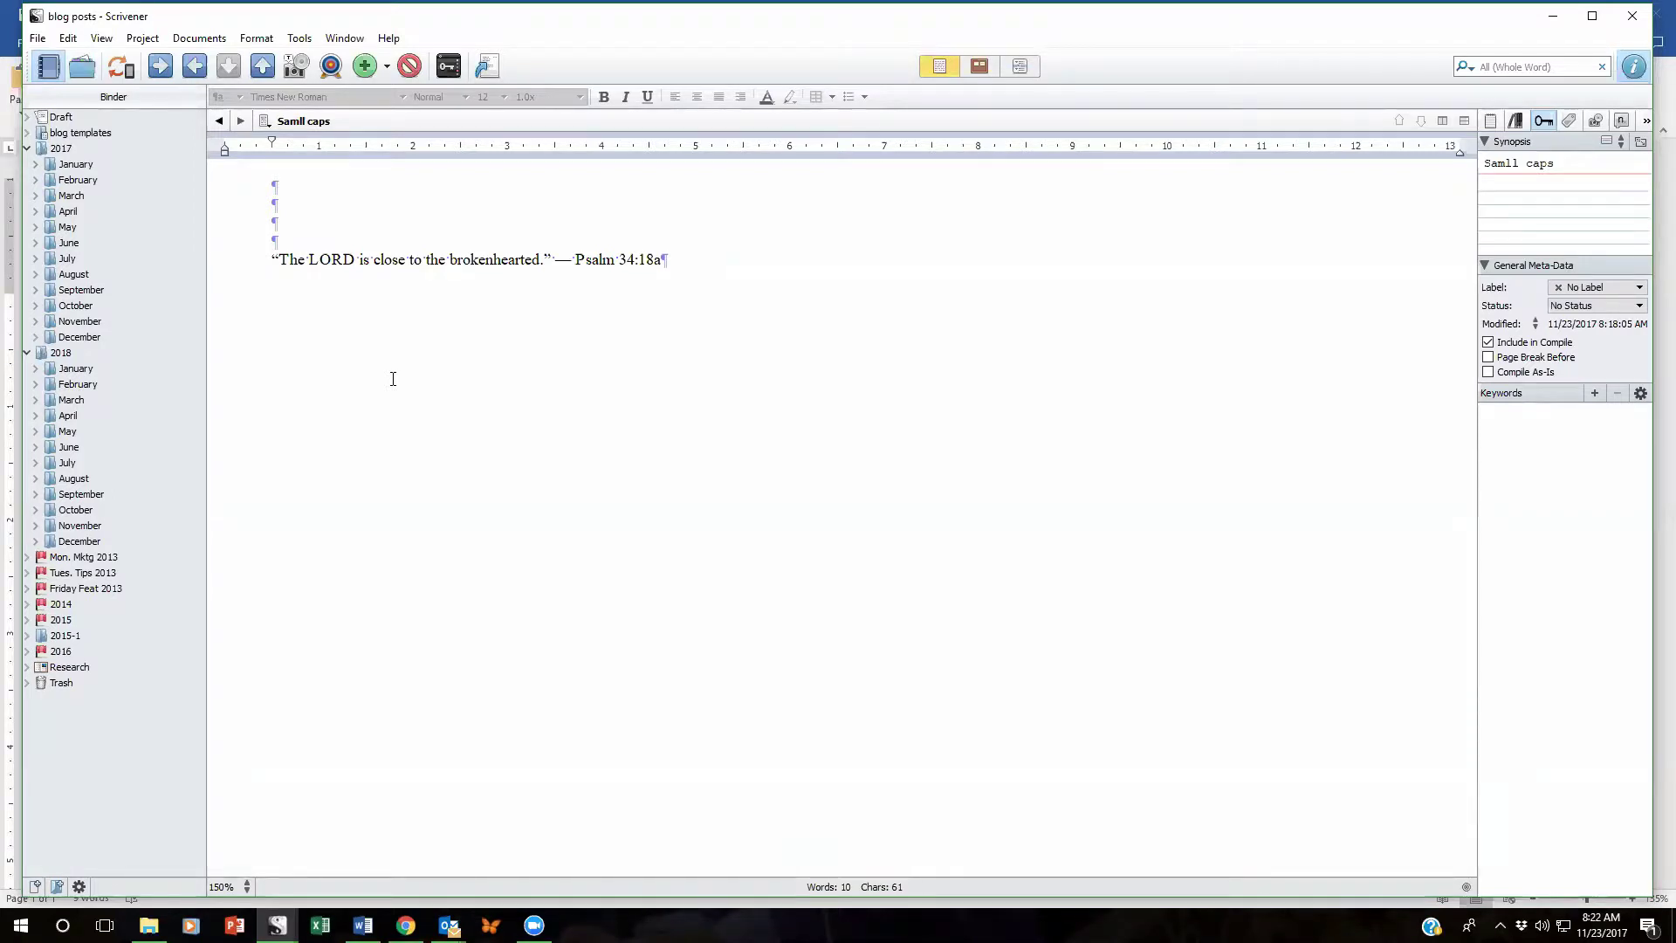
Set the selected word LORD in the Psalm 34:18a quote in small caps via Format > Font
{"action": "double_click", "coordinate": [331, 261]}
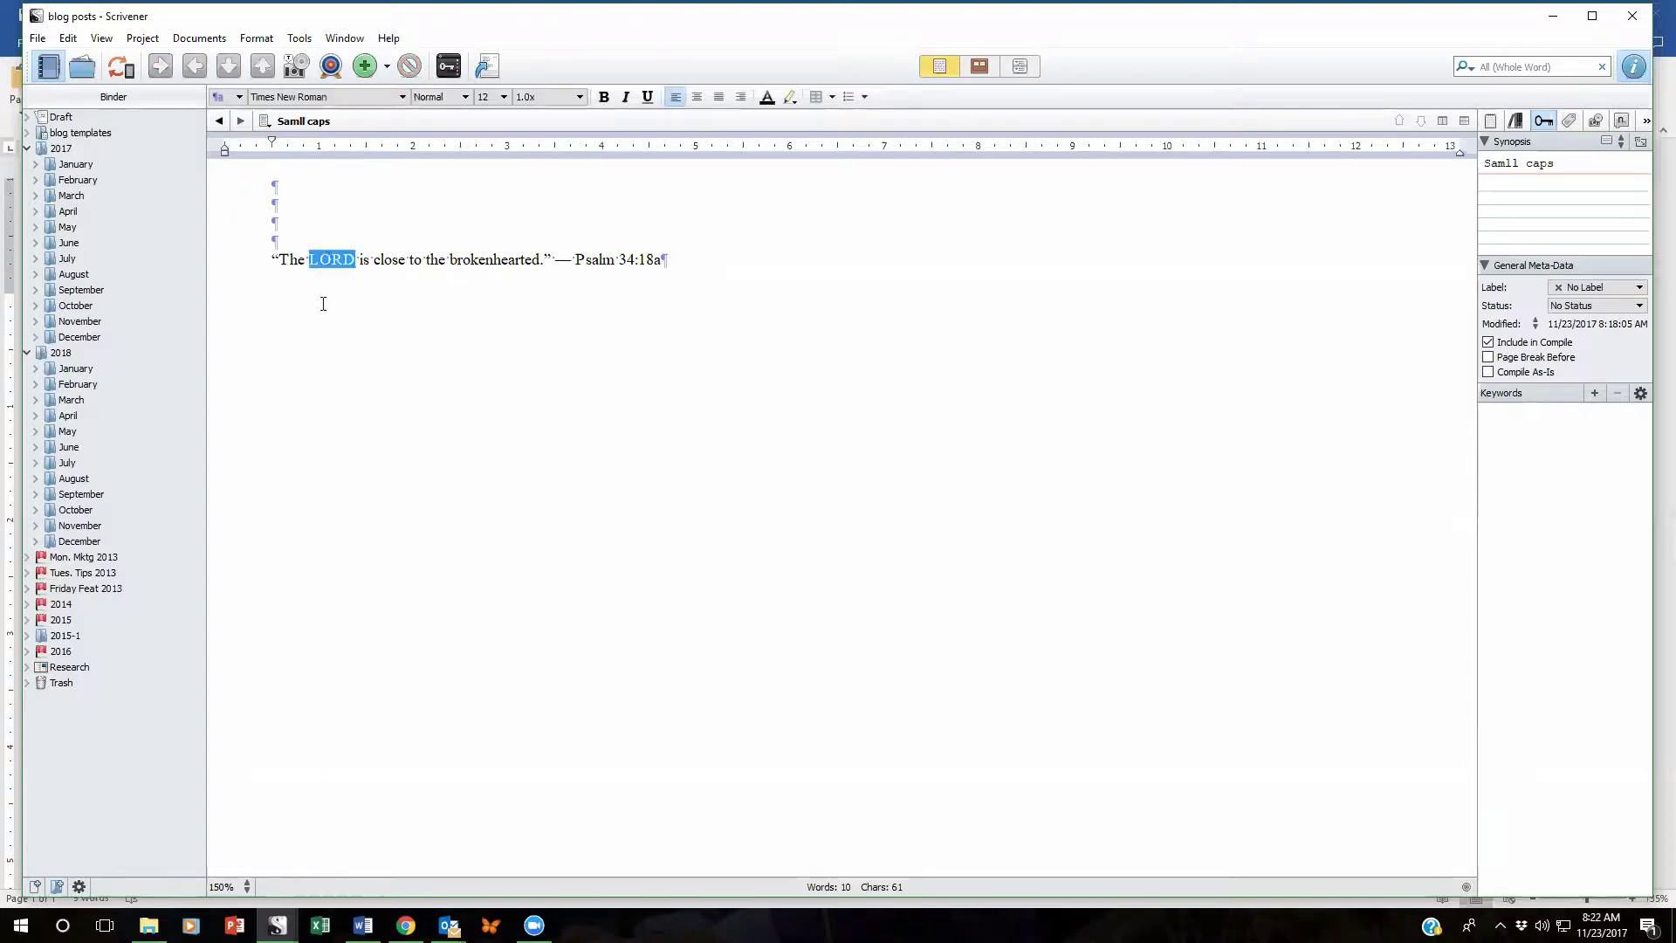
{"action": "left_click", "coordinate": [260, 47]}
{"action": "mouse_move", "coordinate": [289, 59]}
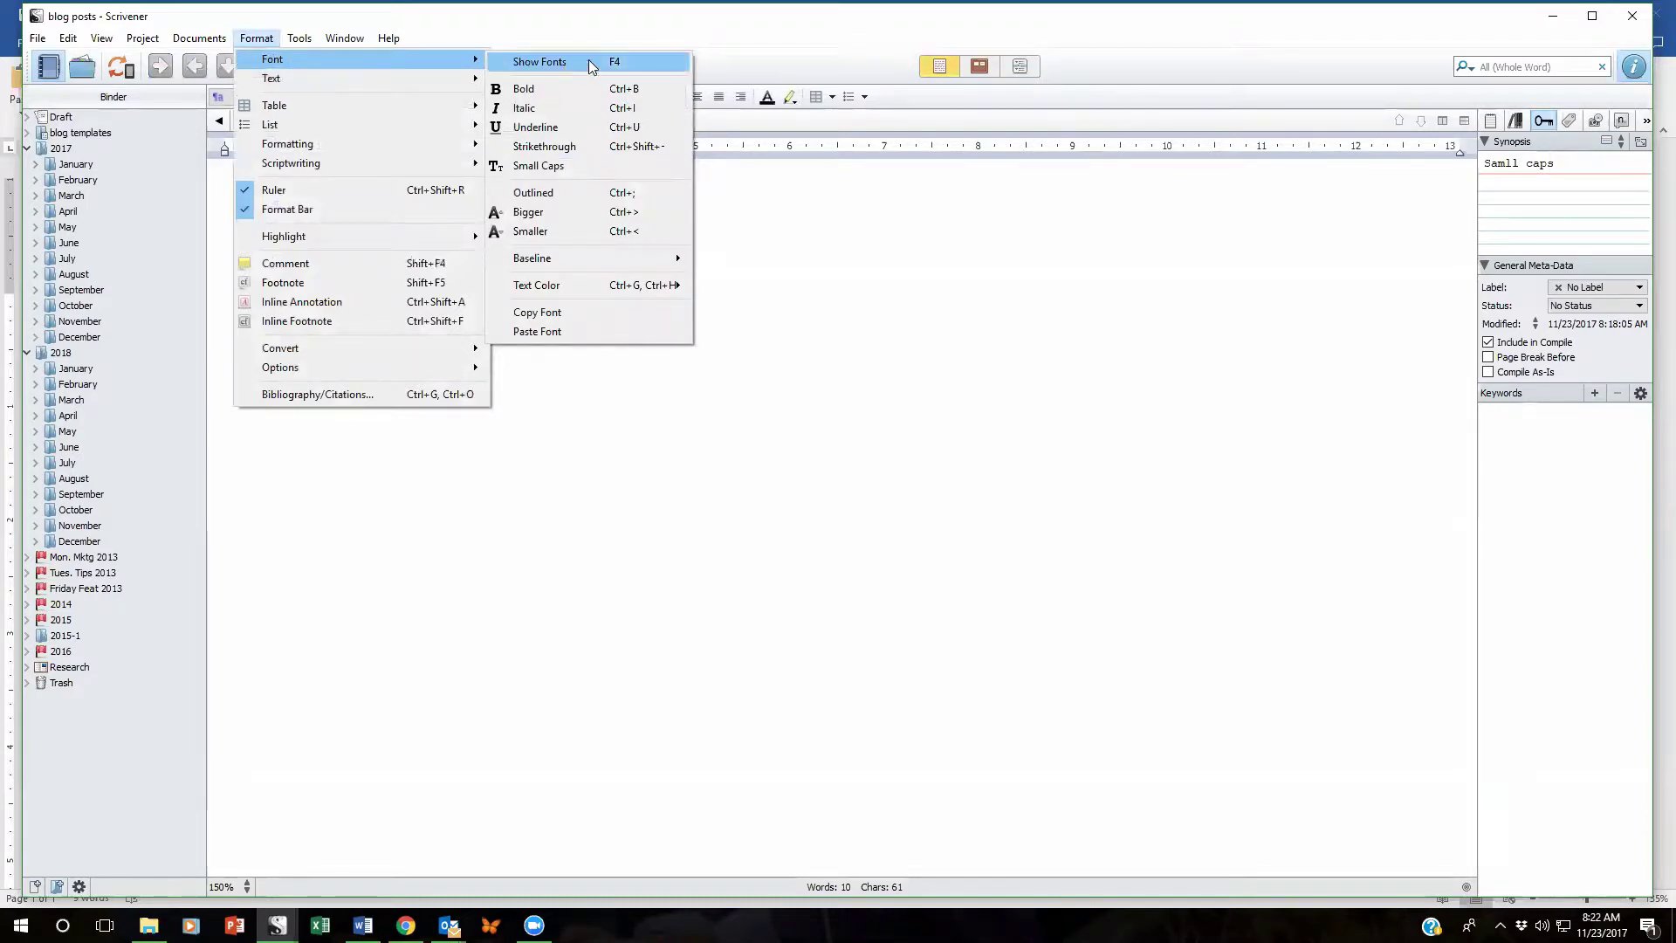
{"action": "left_click", "coordinate": [547, 165]}
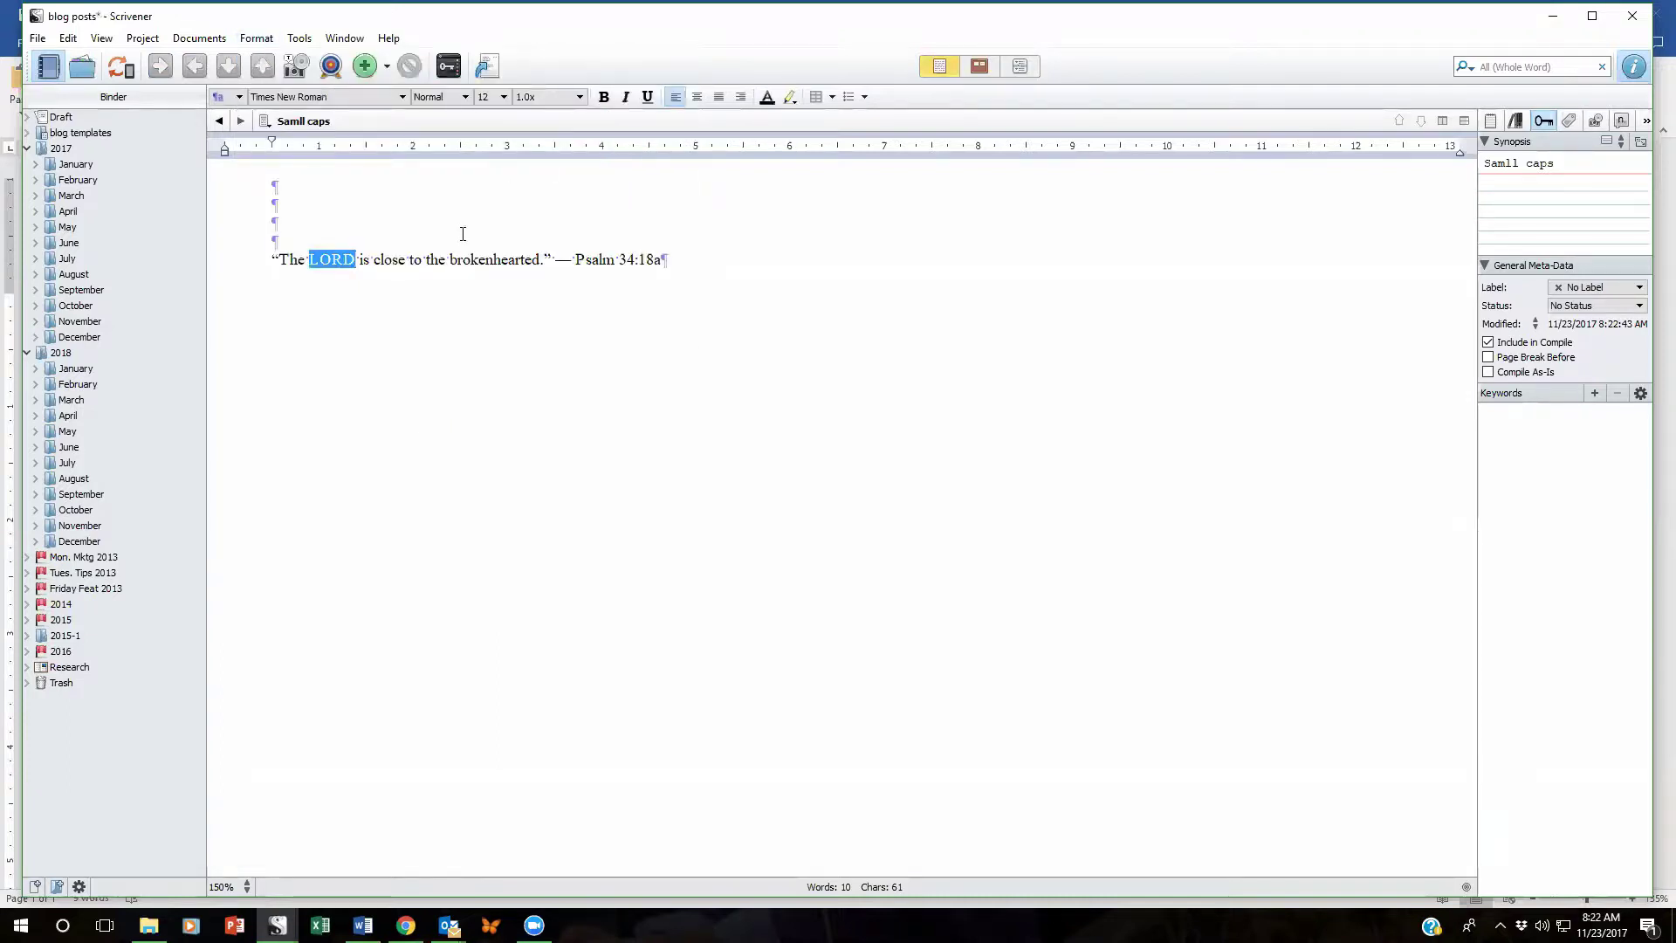
{"action": "key", "text": "Right"}
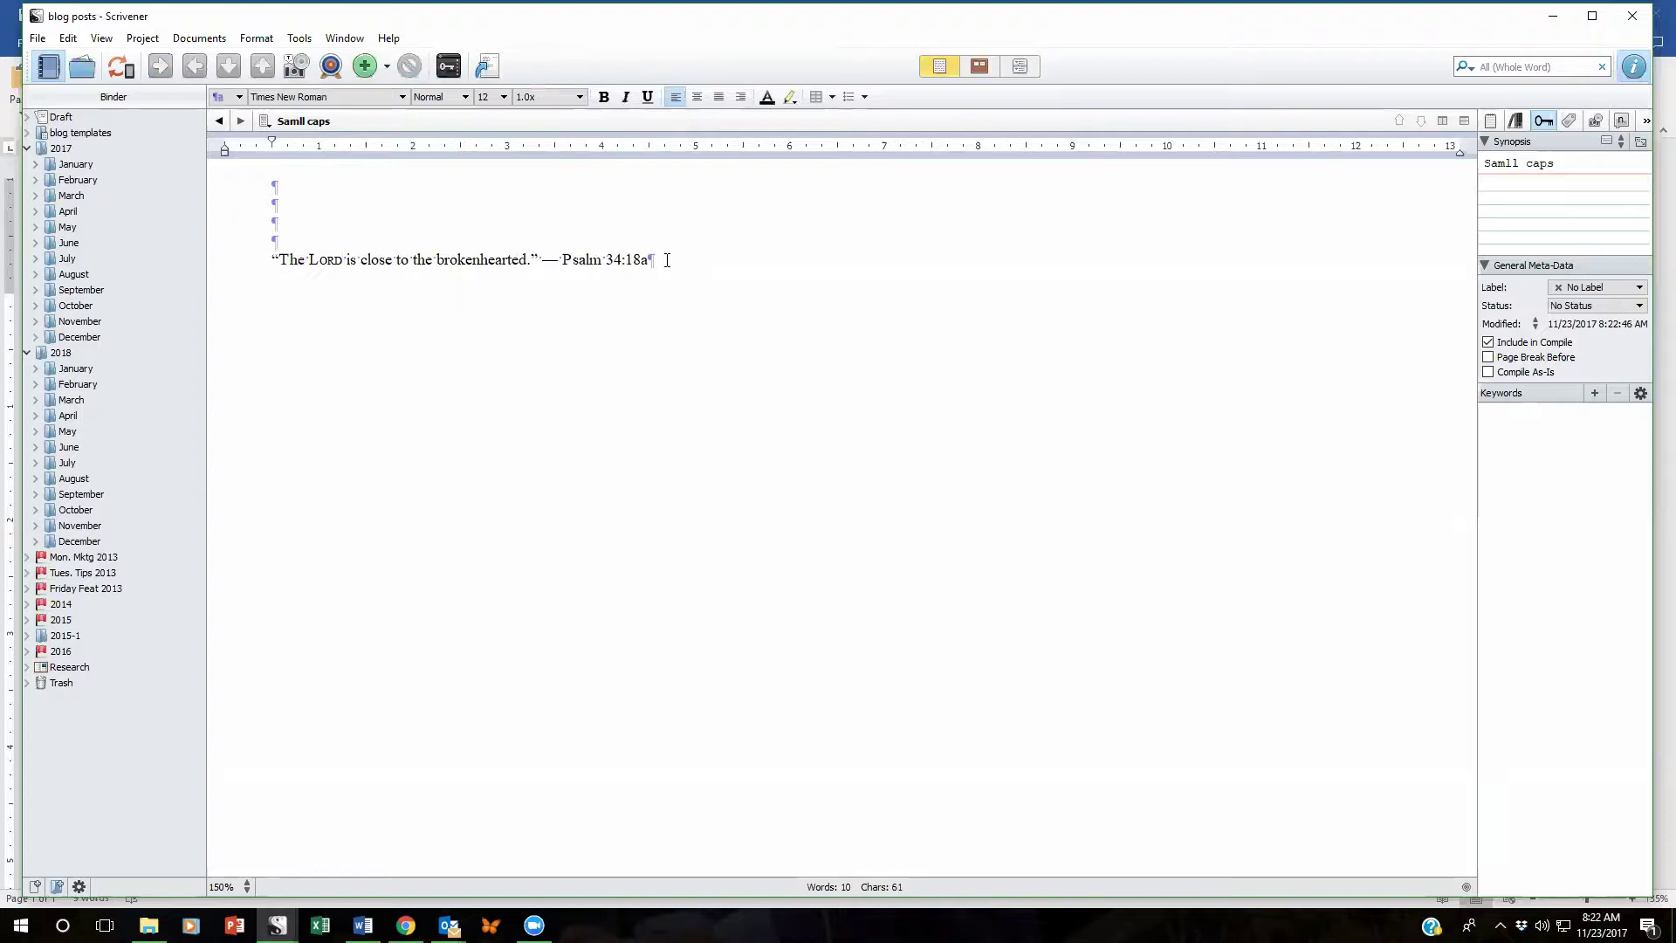
{"action": "key", "text": "Return"}
{"action": "key", "text": "Return"}
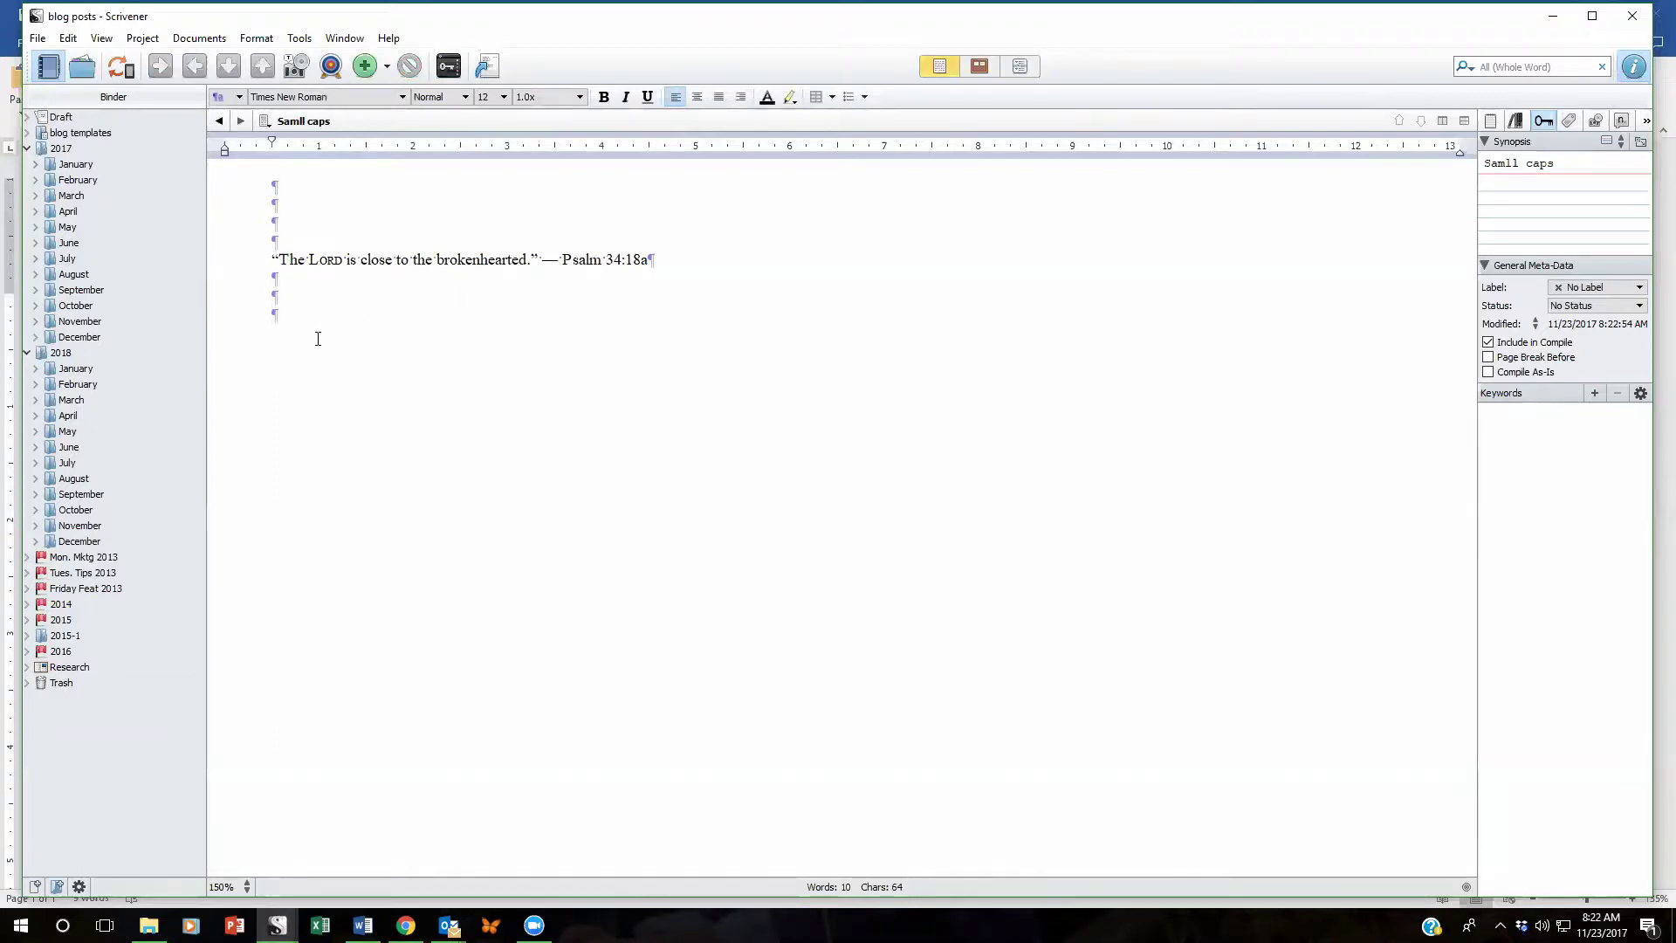
Turn on small caps and write the heading 'Using Small Caps in Your Text' with blank lines after
{"action": "left_click", "coordinate": [257, 39]}
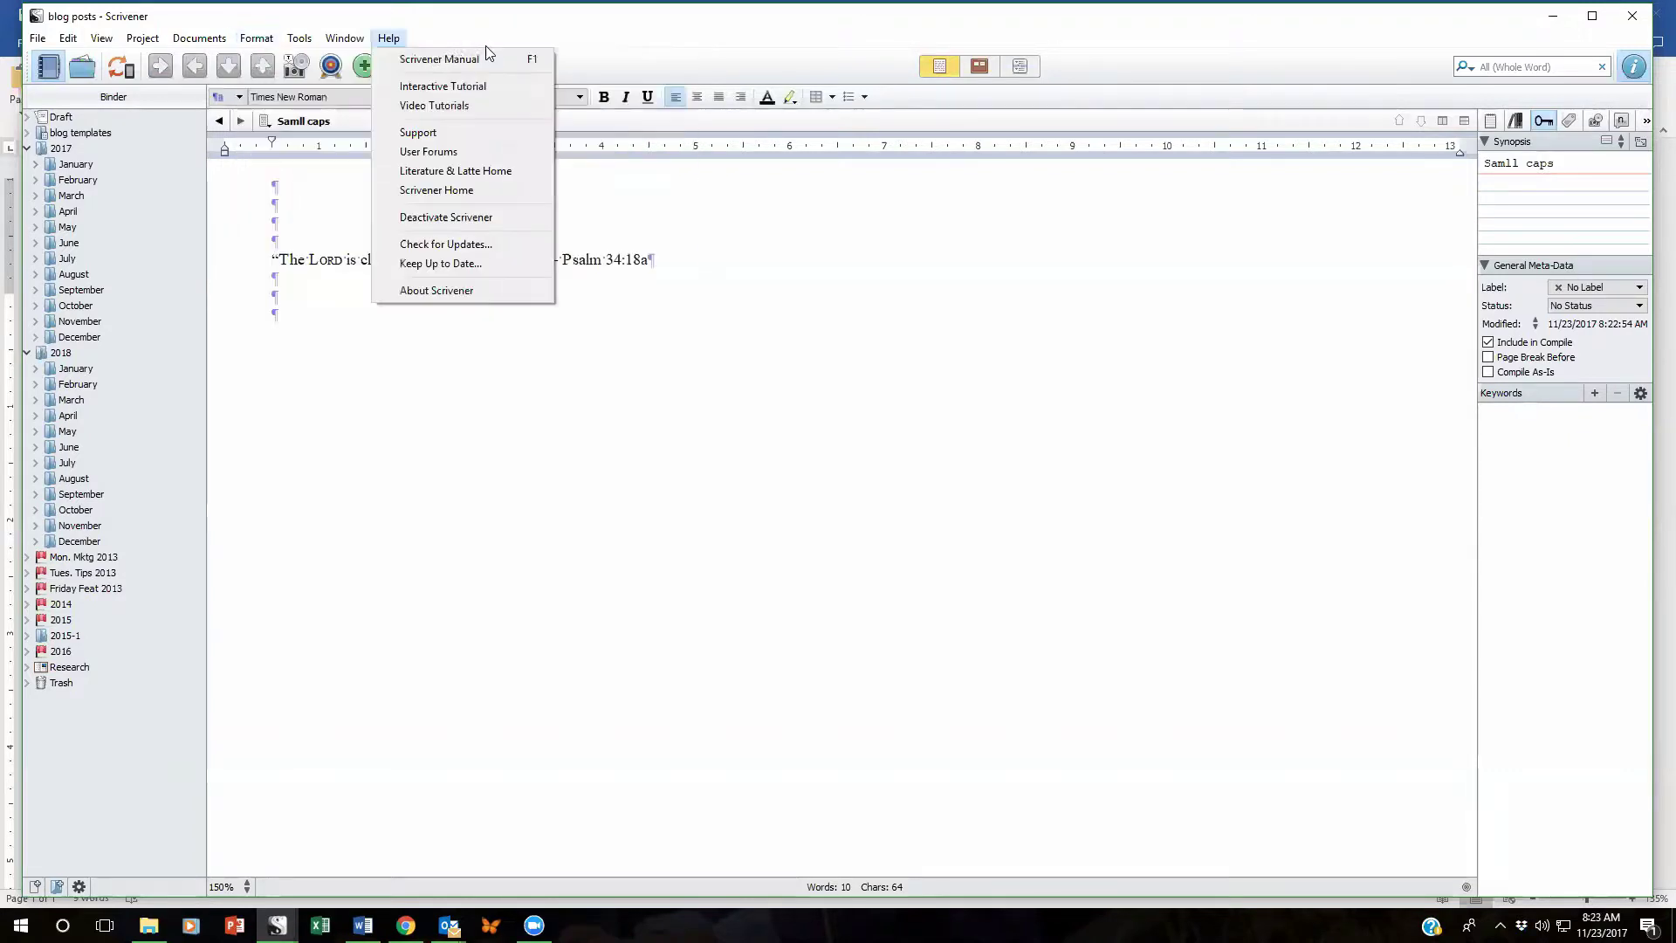
{"action": "mouse_move", "coordinate": [272, 59]}
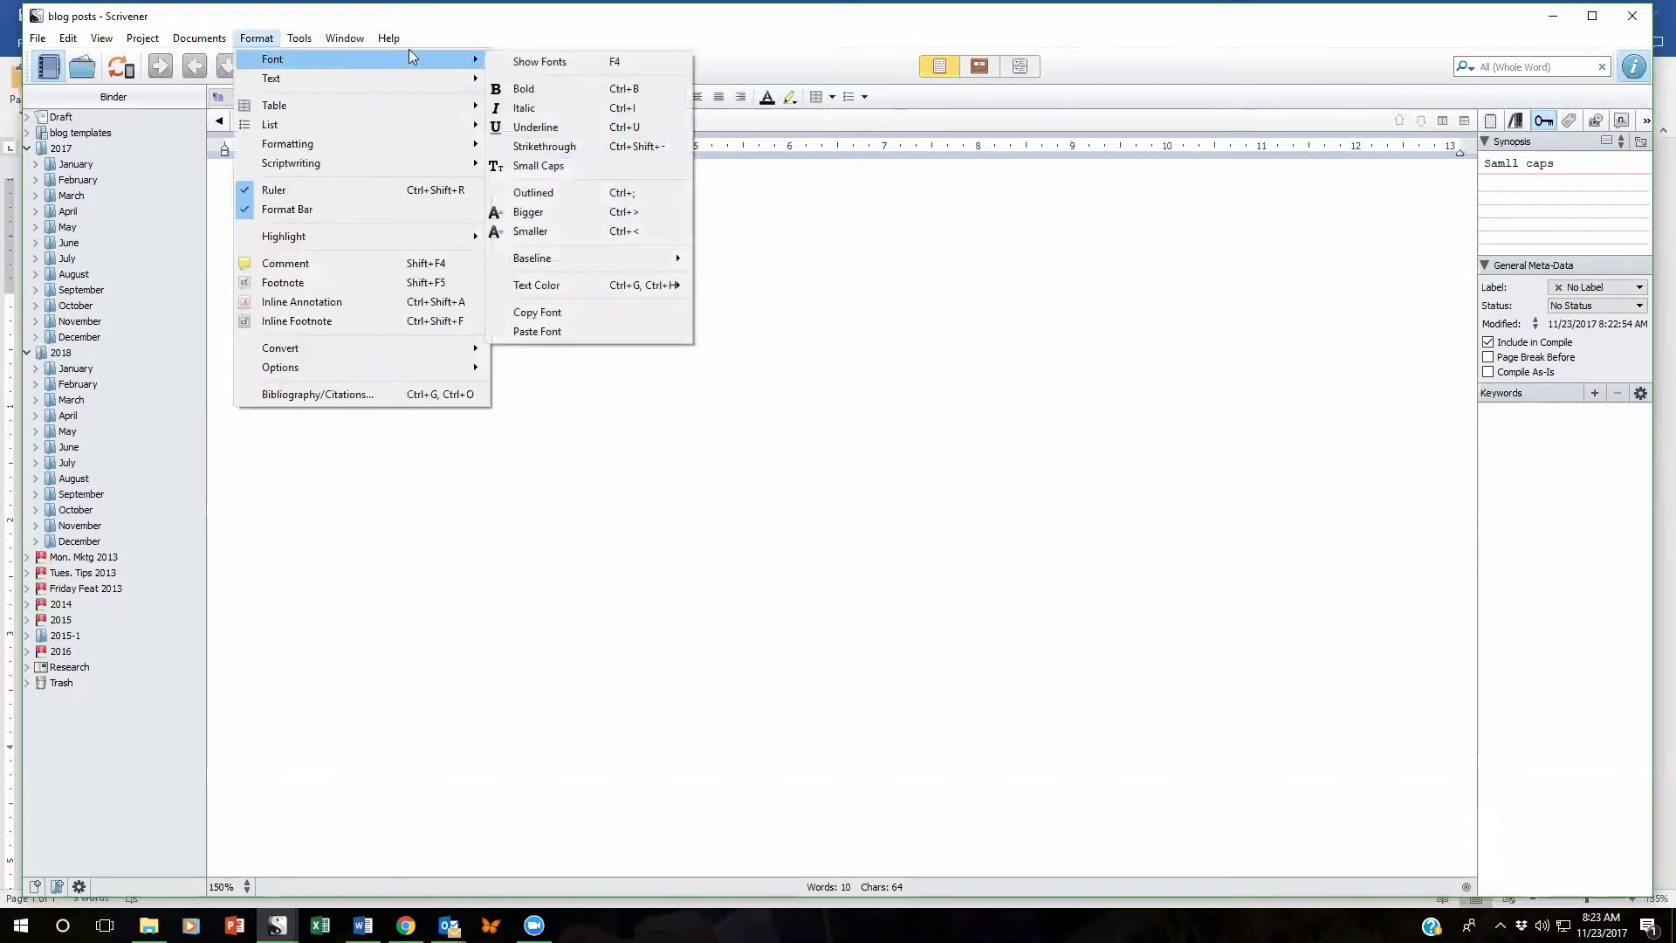
{"action": "left_click", "coordinate": [510, 167]}
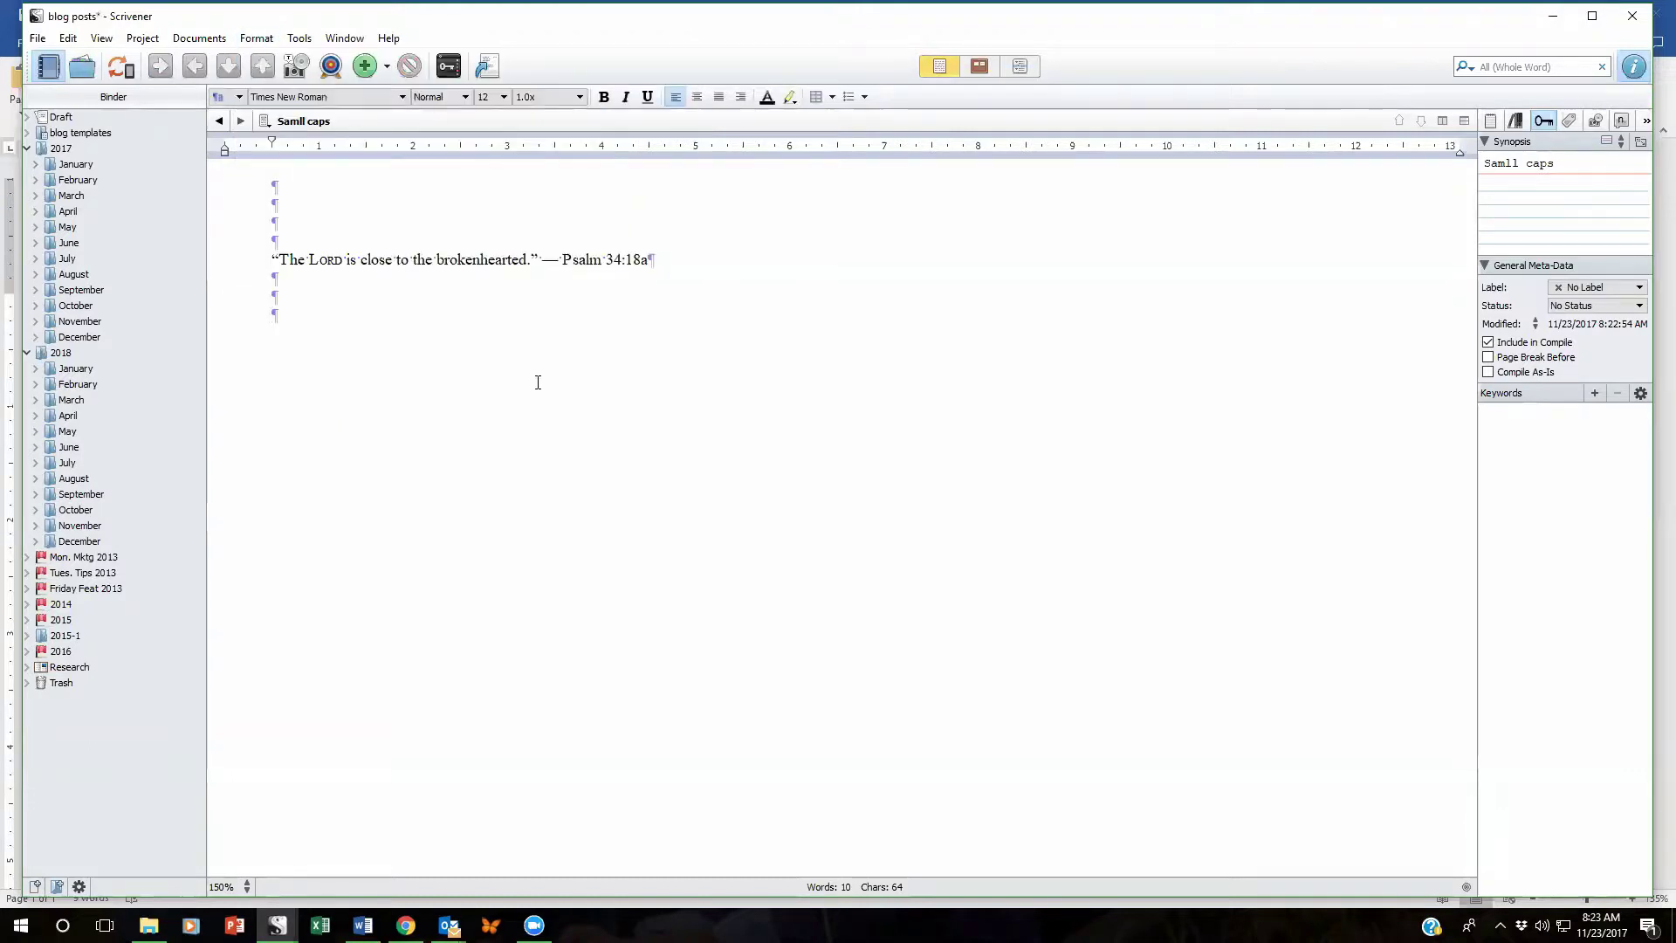
{"action": "type", "text": "Usin"}
{"action": "type", "text": "g Small"}
{"action": "type", "text": " Caps in Your"}
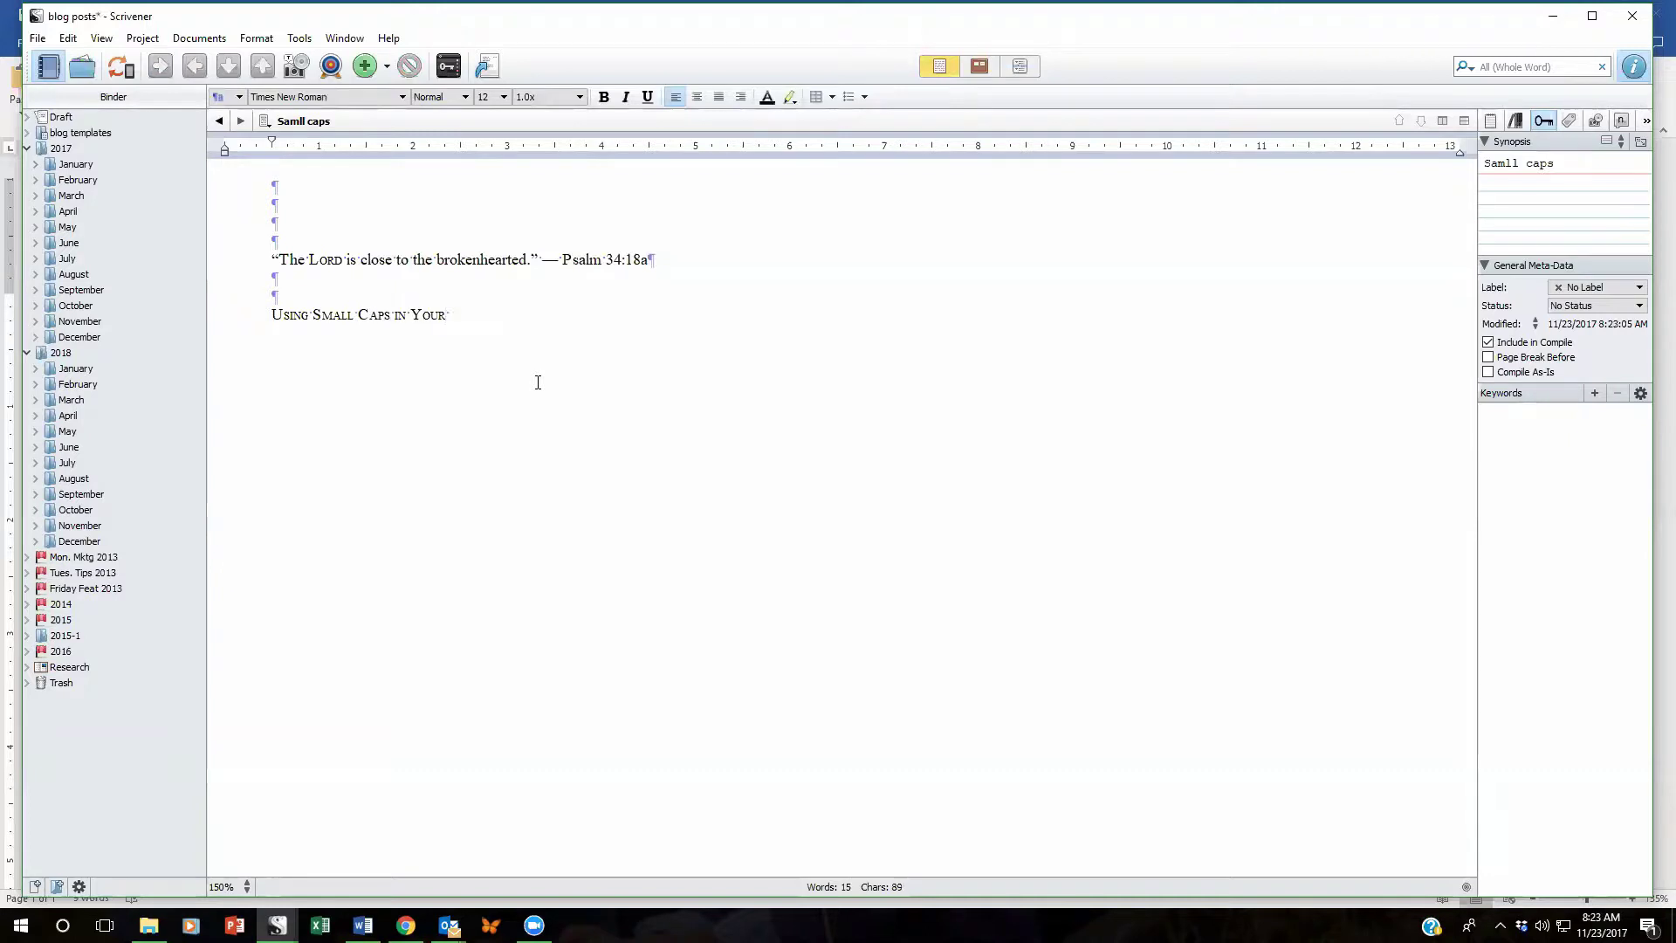
{"action": "type", "text": " Text"}
{"action": "key", "text": "Return"}
{"action": "key", "text": "Return"}
Turn small caps off so the line 'Using small caps in your text' appears in normal text
{"action": "left_click", "coordinate": [257, 39]}
{"action": "mouse_move", "coordinate": [273, 60]}
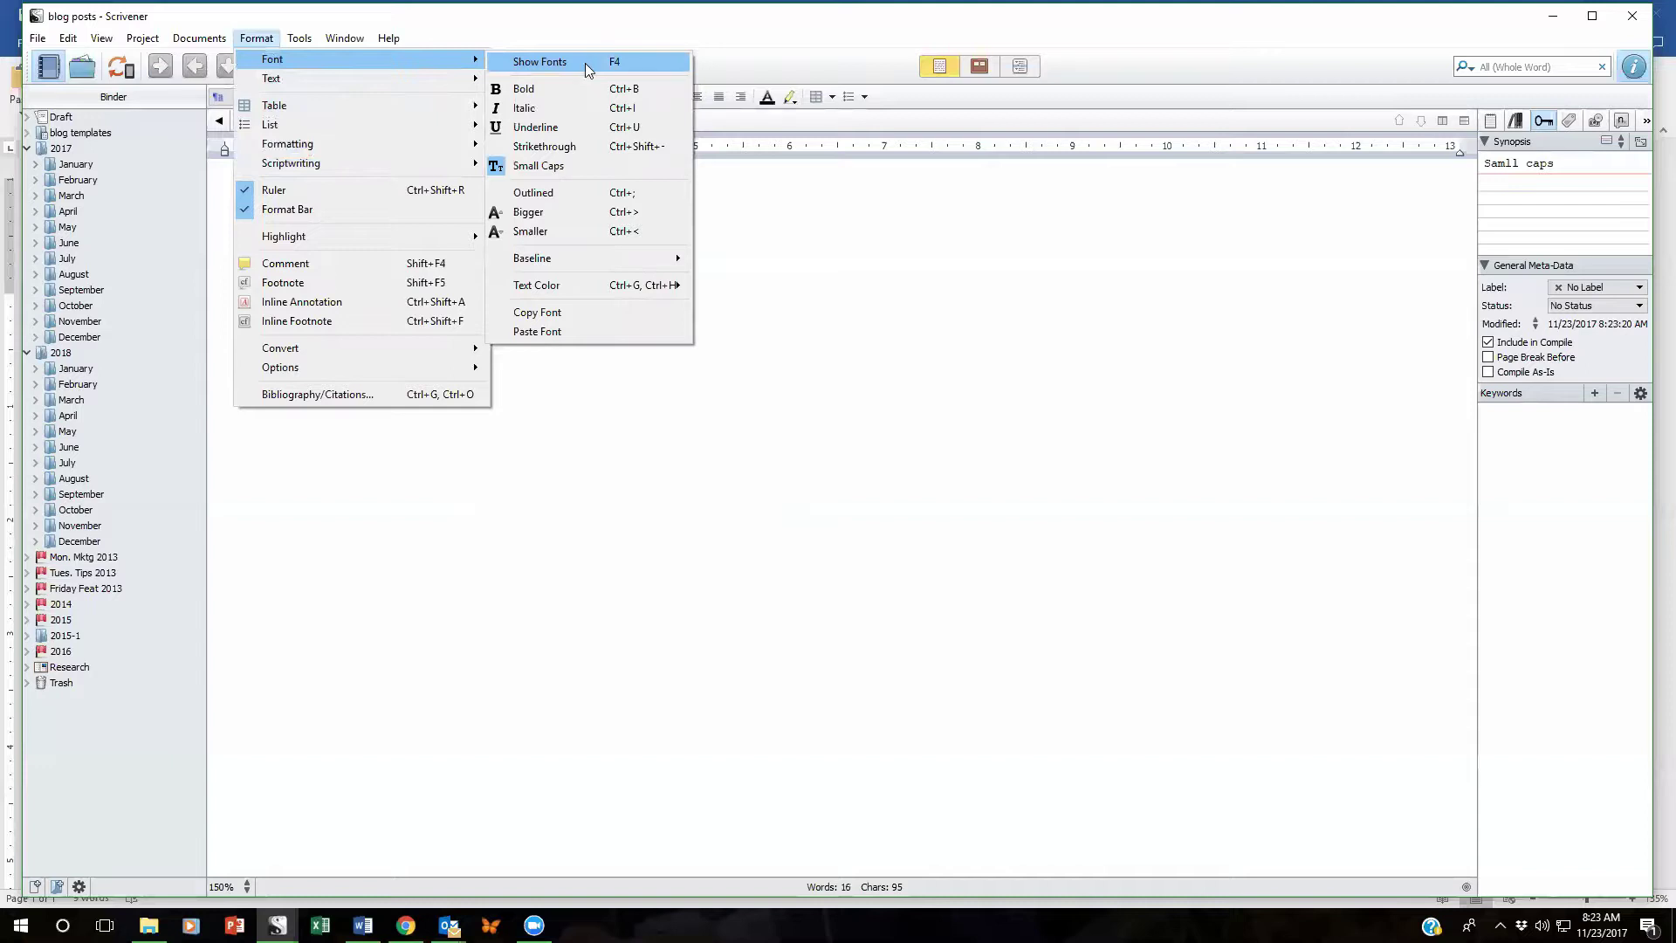
{"action": "left_click", "coordinate": [546, 168]}
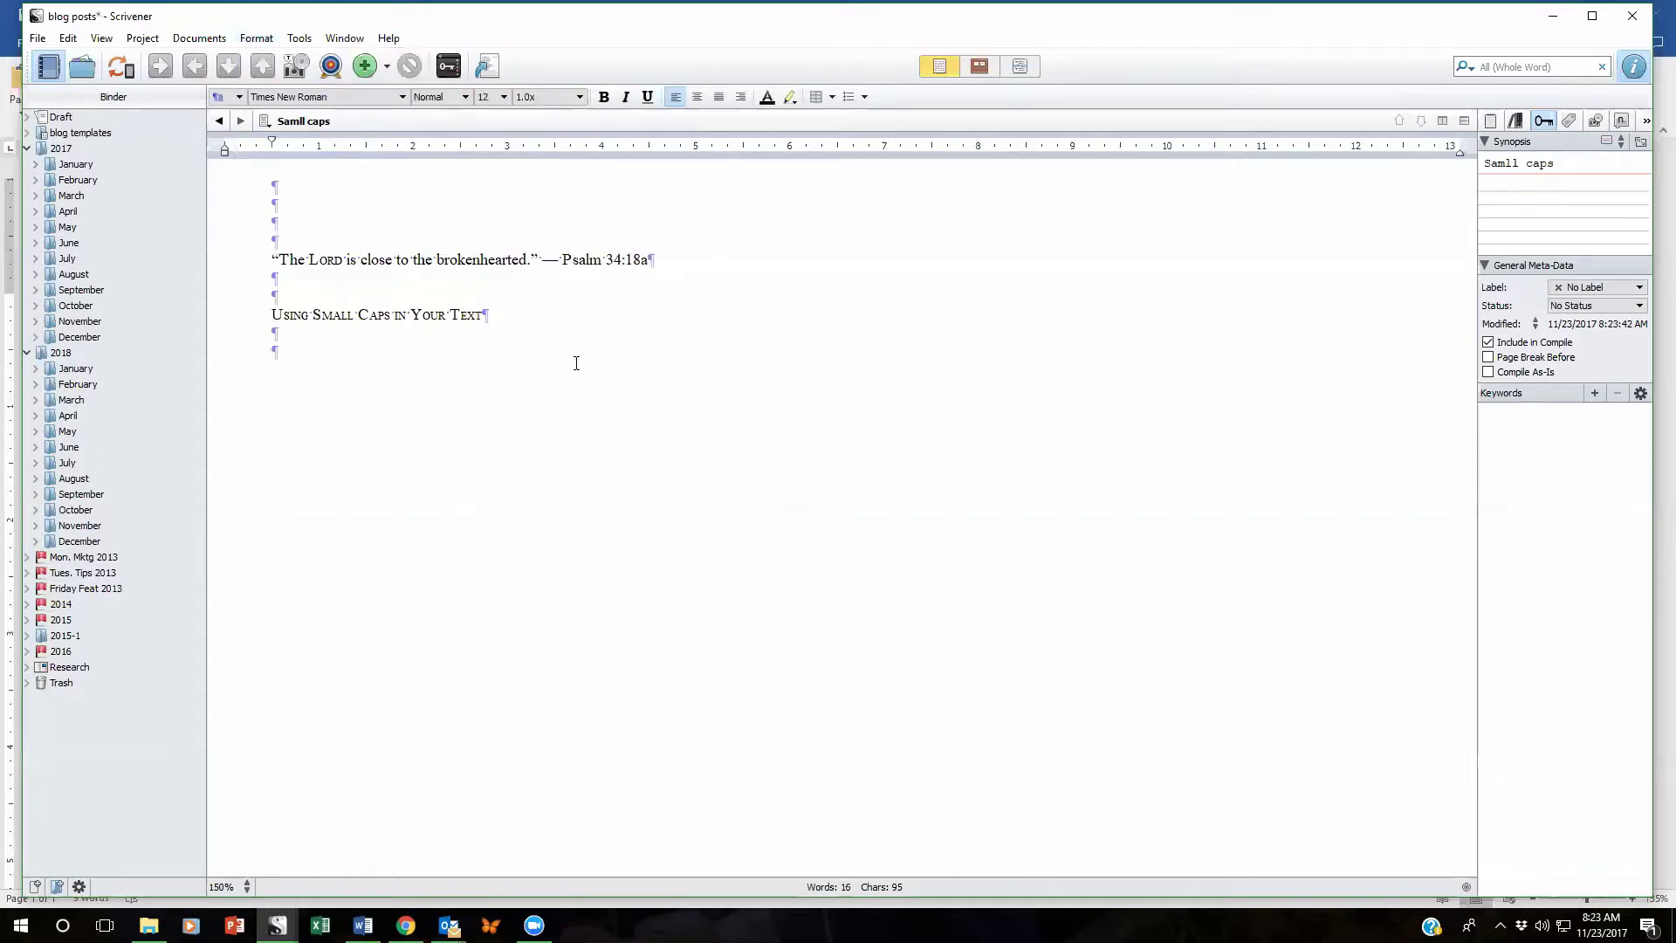
{"action": "type", "text": "Using "}
{"action": "type", "text": "small ca"}
{"action": "type", "text": "ps in you"}
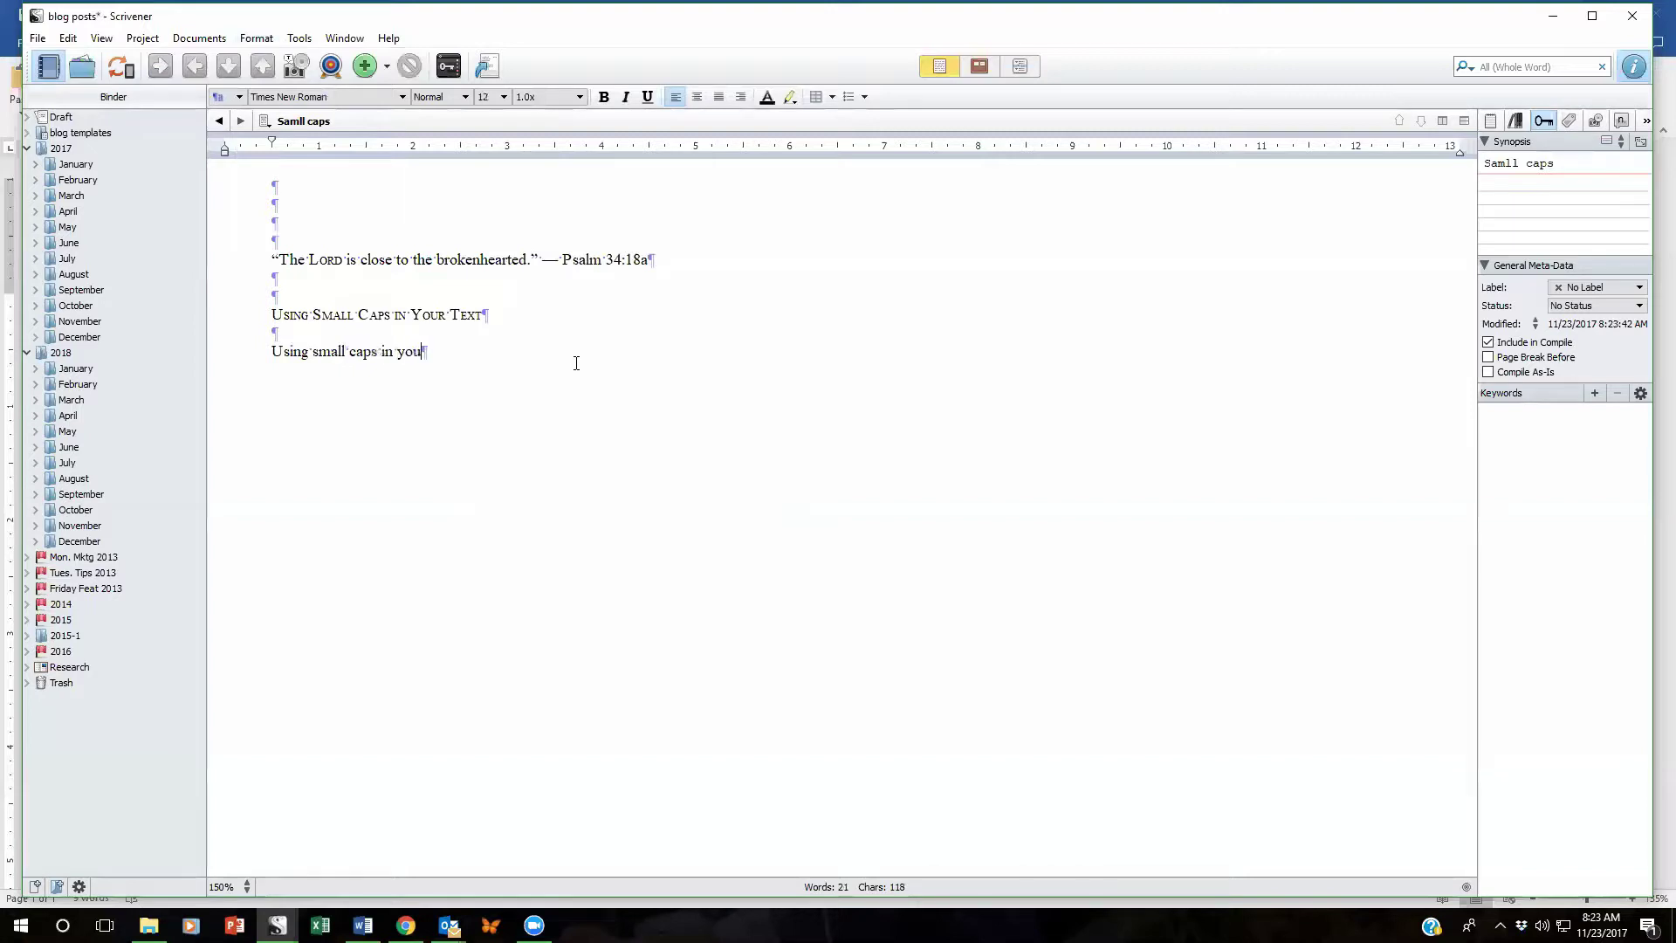
{"action": "type", "text": "r text"}
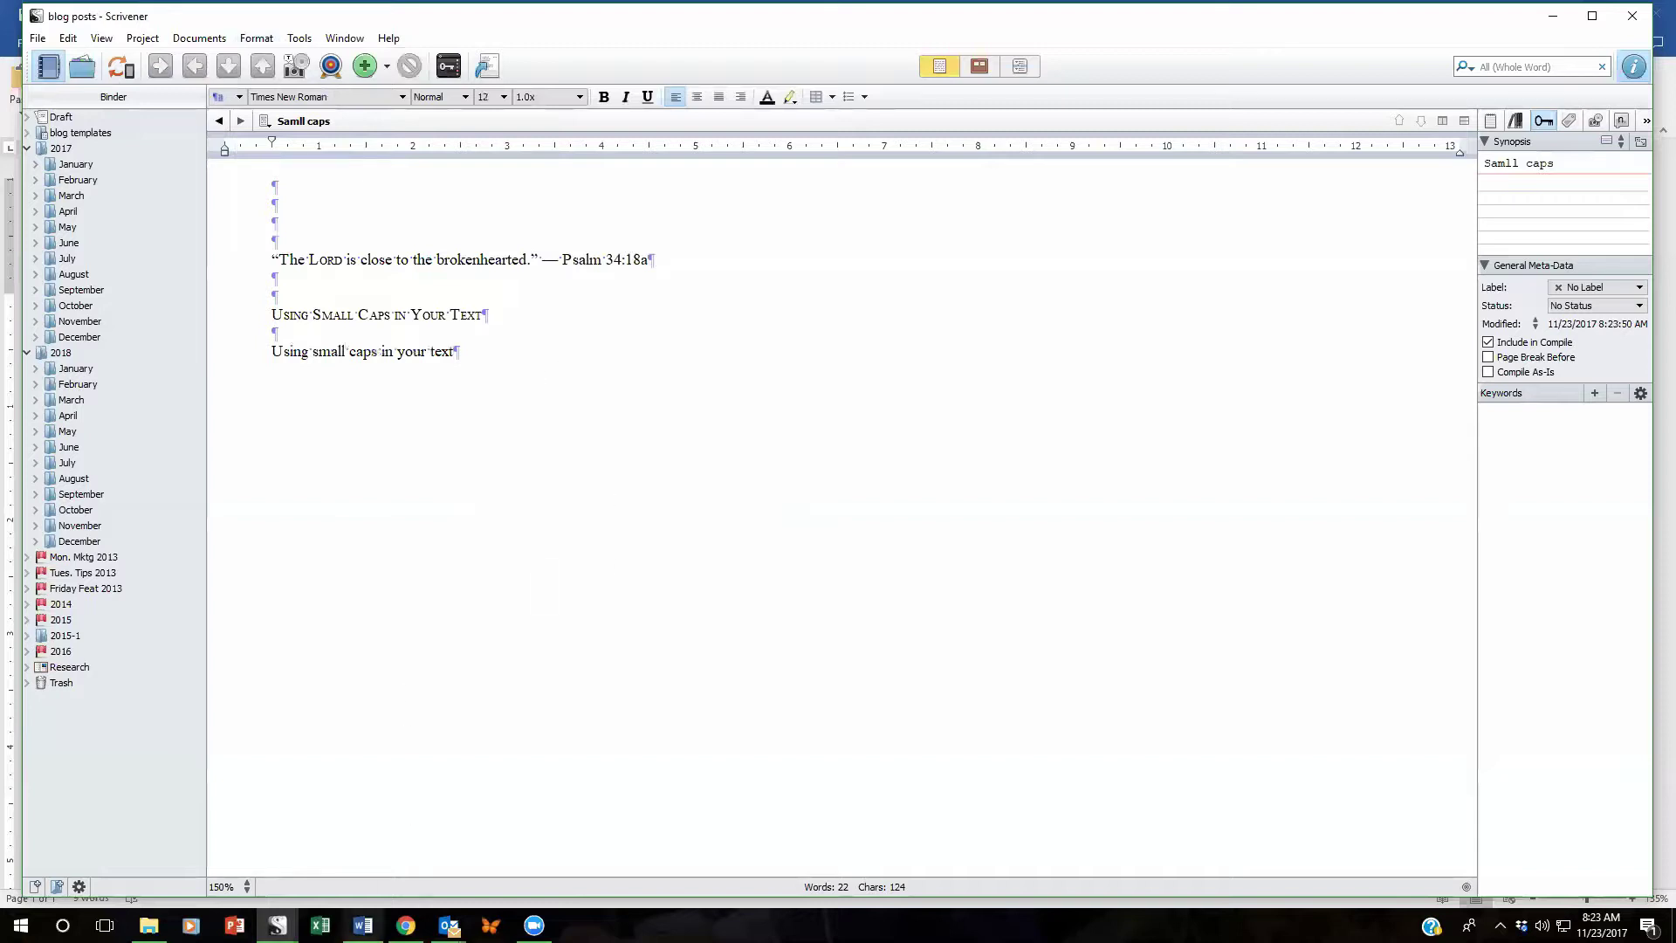
In the Word document, set the verse's word LORD in small caps through the Font dialog
{"action": "left_click", "coordinate": [363, 926]}
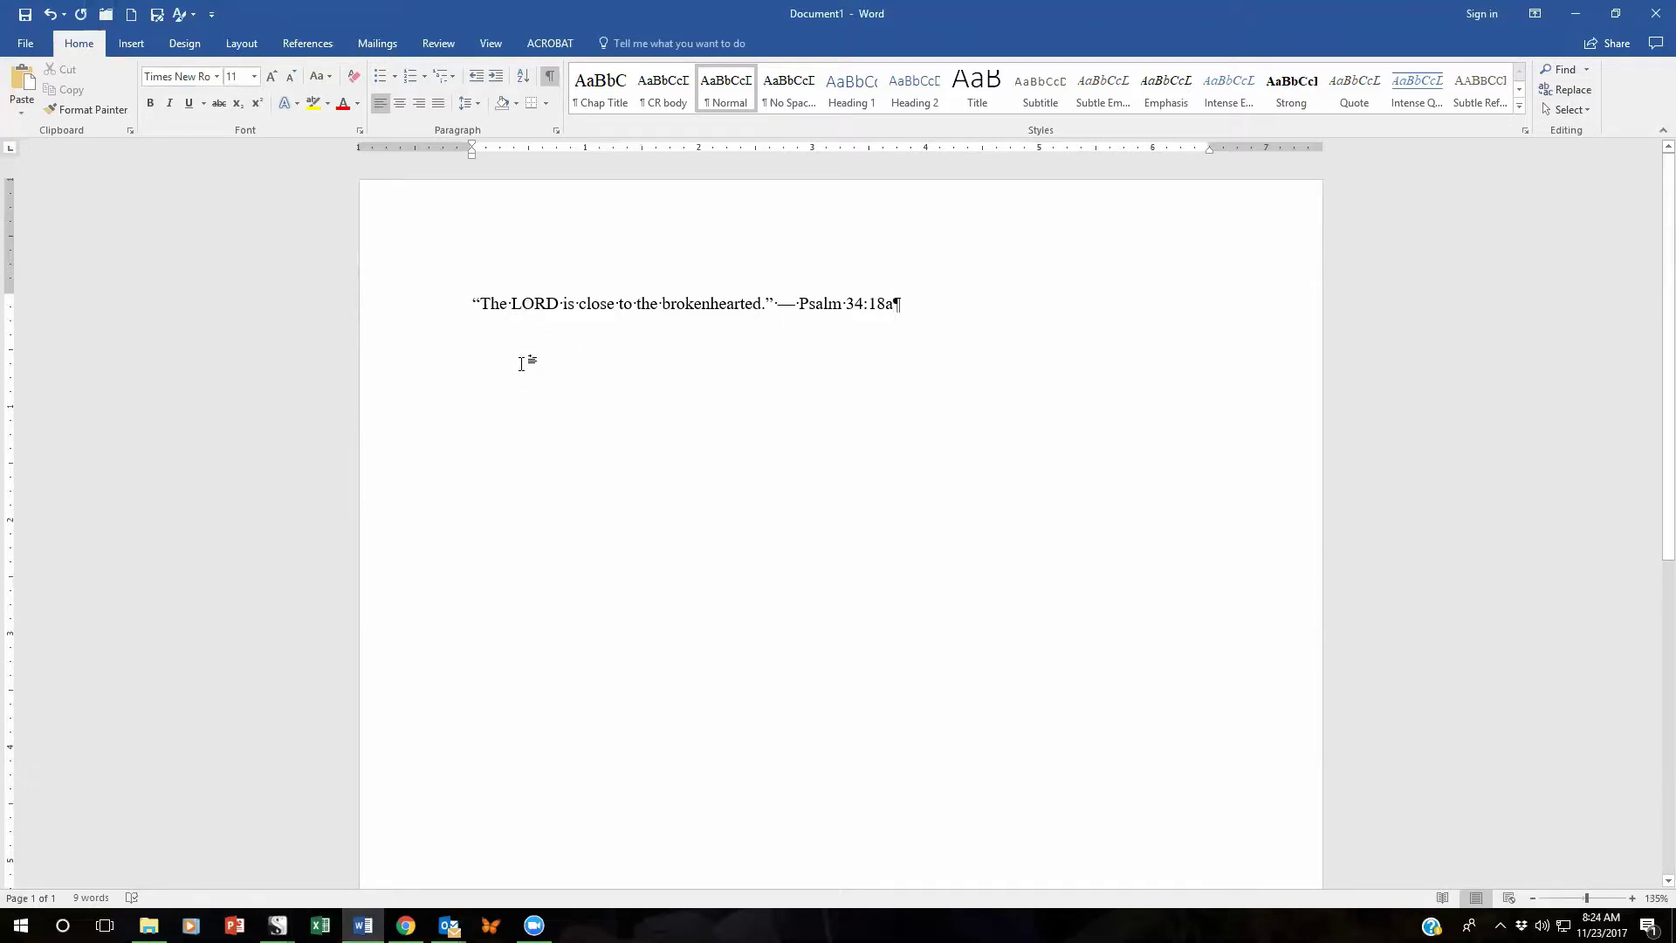
{"action": "double_click", "coordinate": [534, 302]}
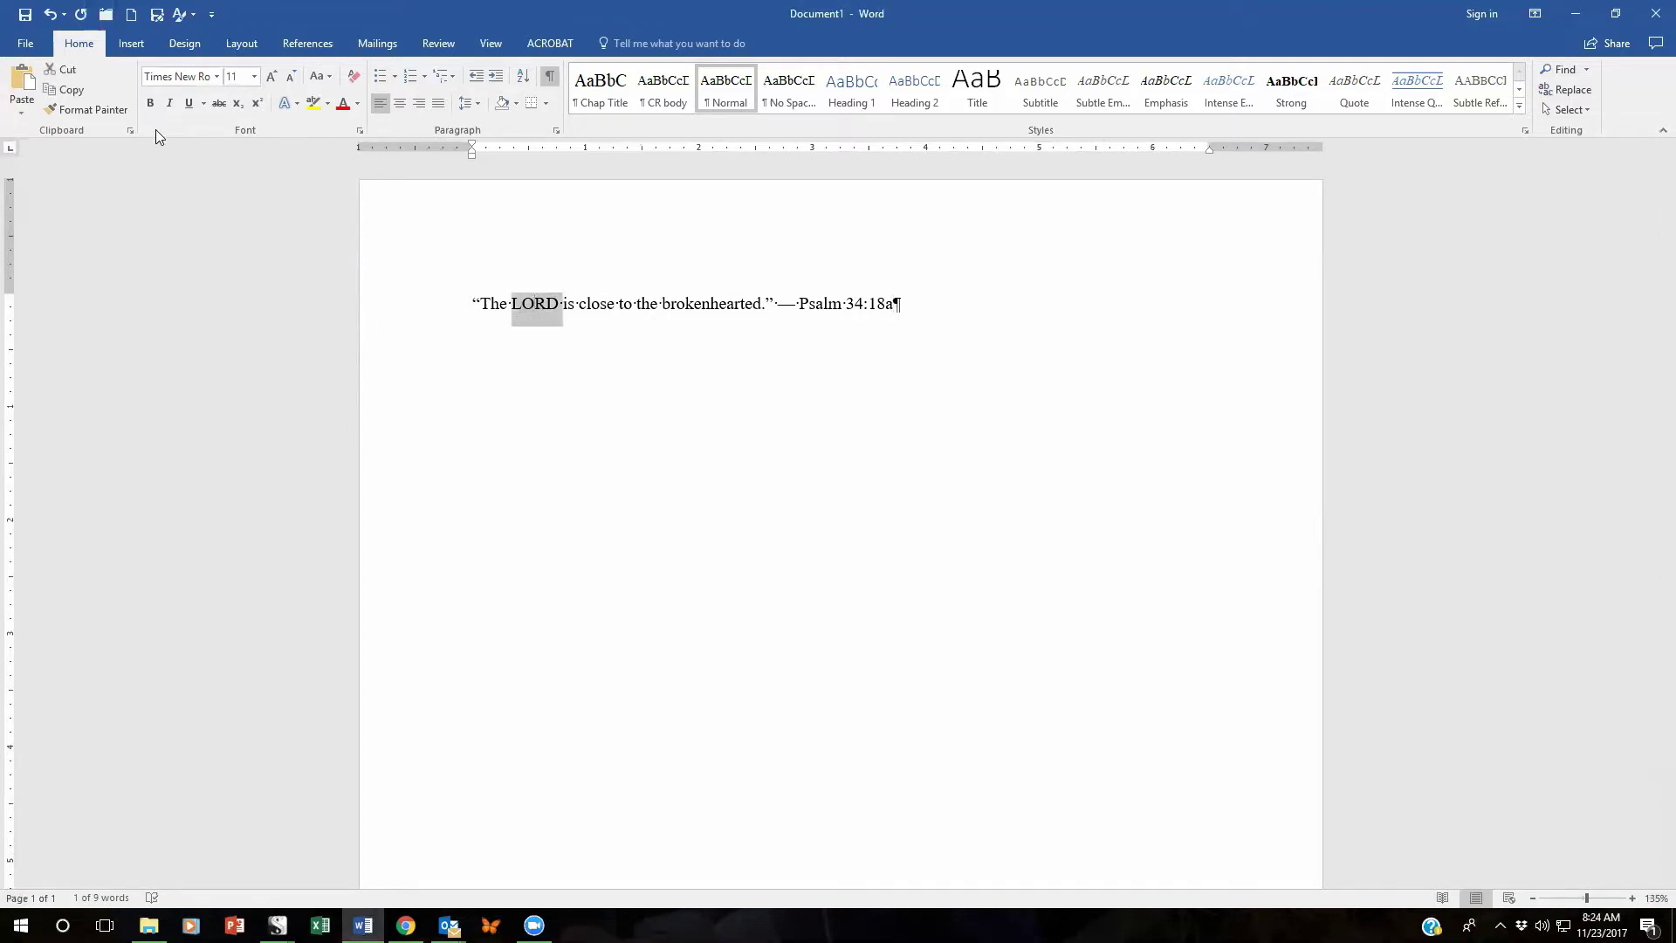
{"action": "left_click", "coordinate": [360, 130]}
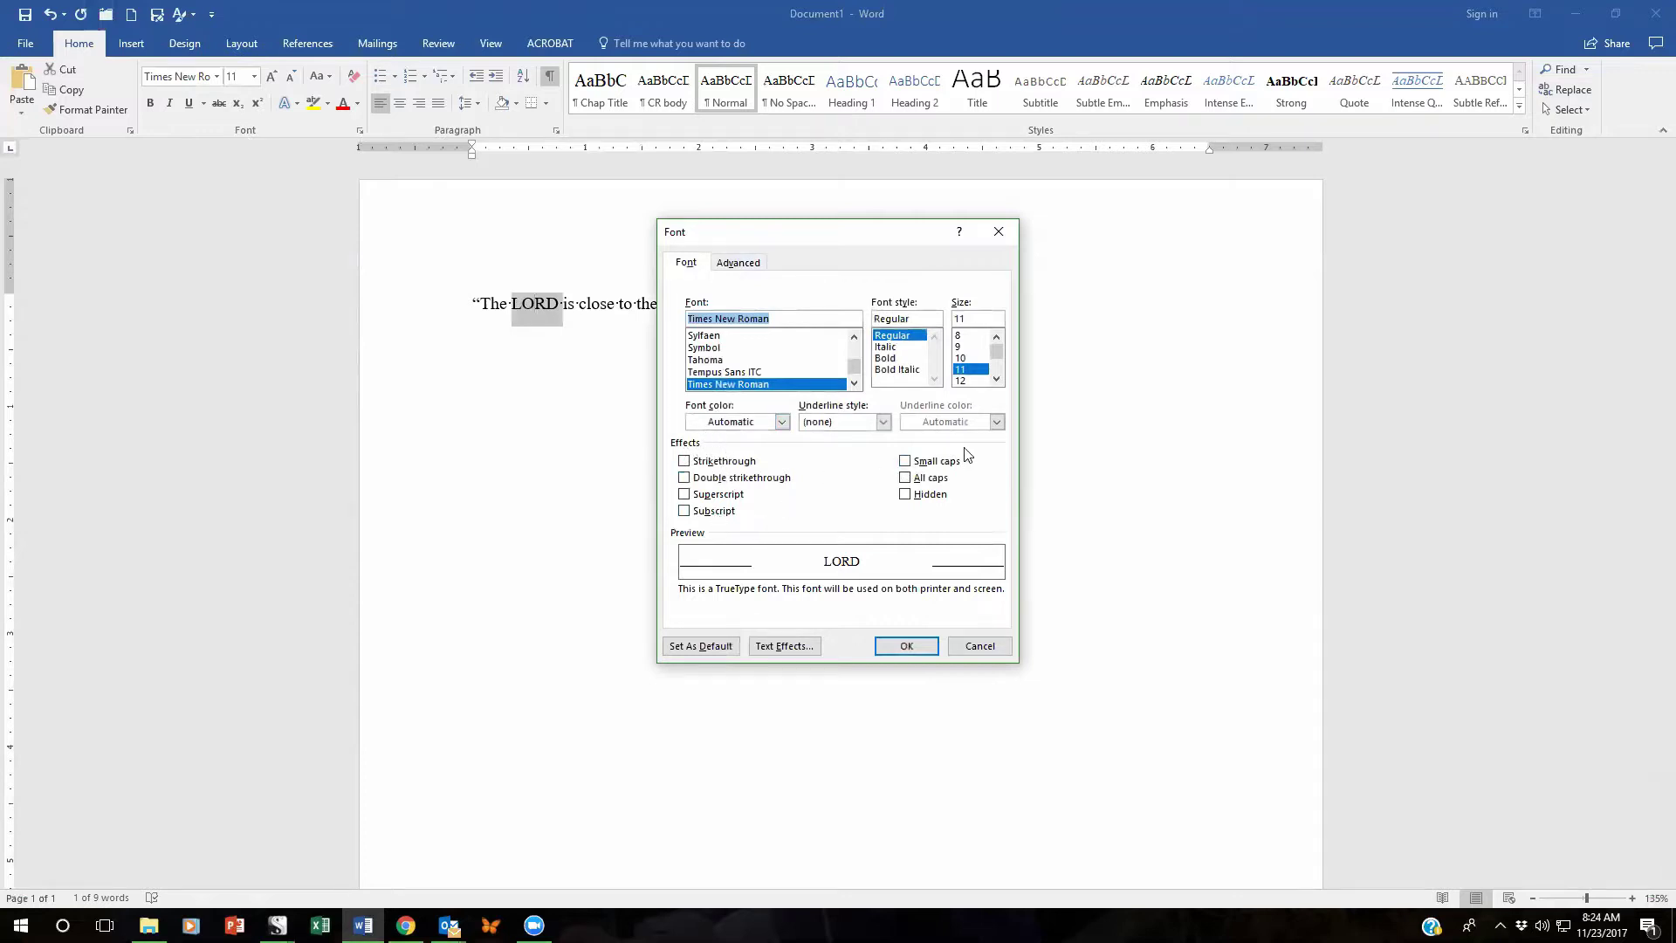
{"action": "left_click", "coordinate": [905, 462]}
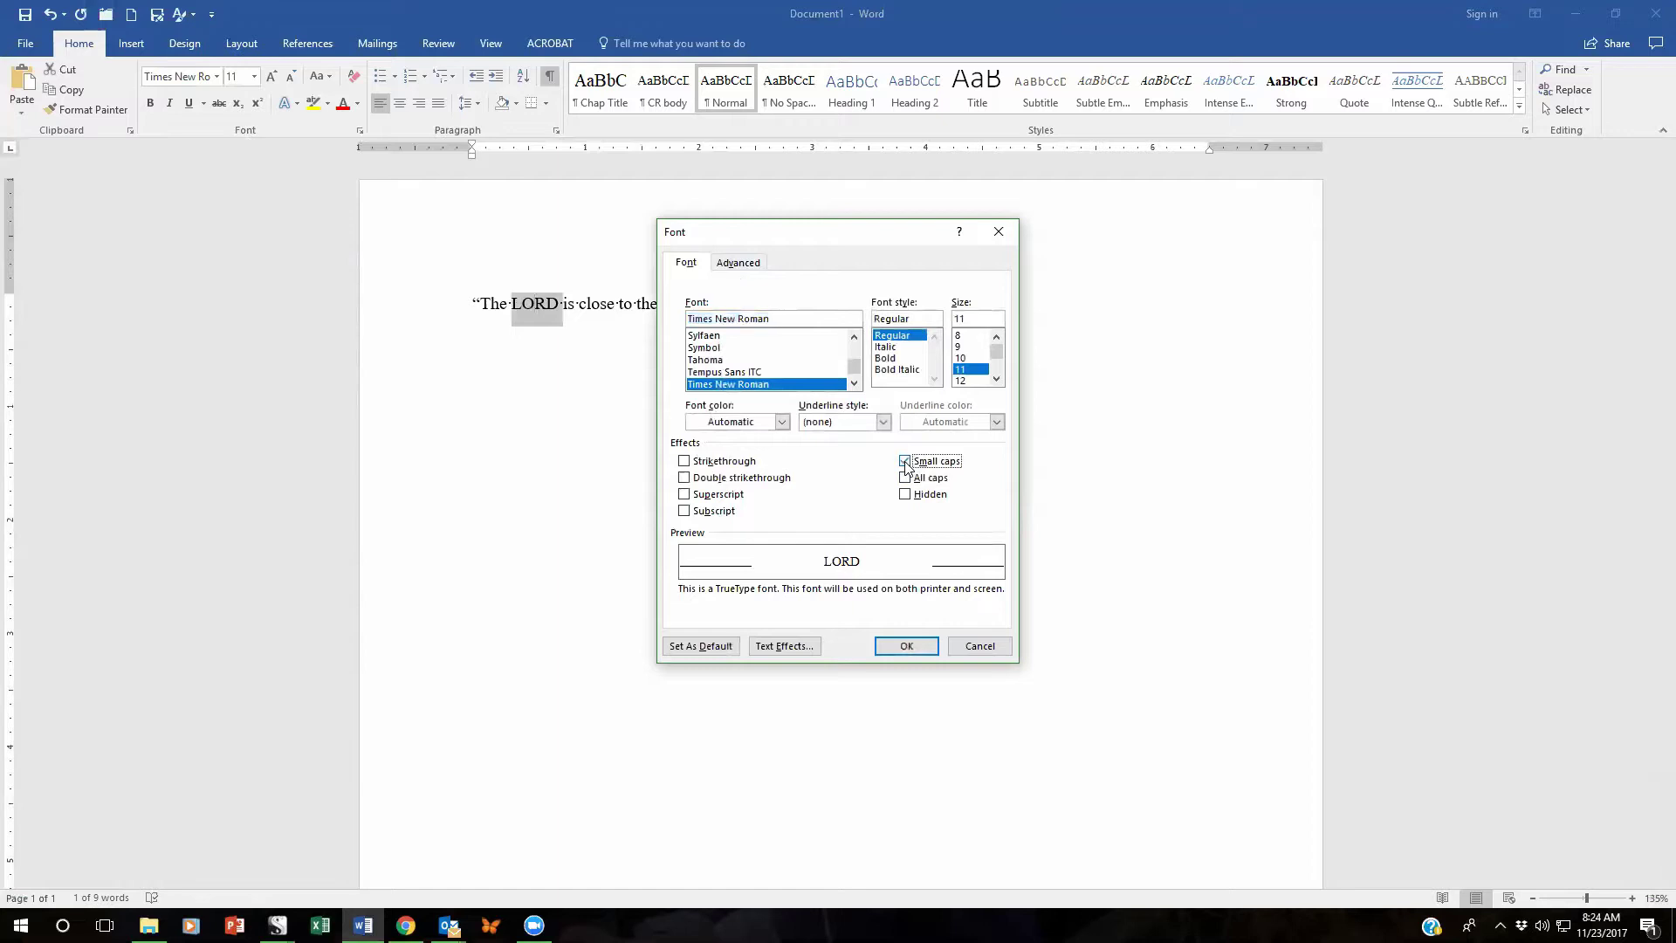
{"action": "left_click", "coordinate": [906, 648]}
{"action": "key", "text": "Right"}
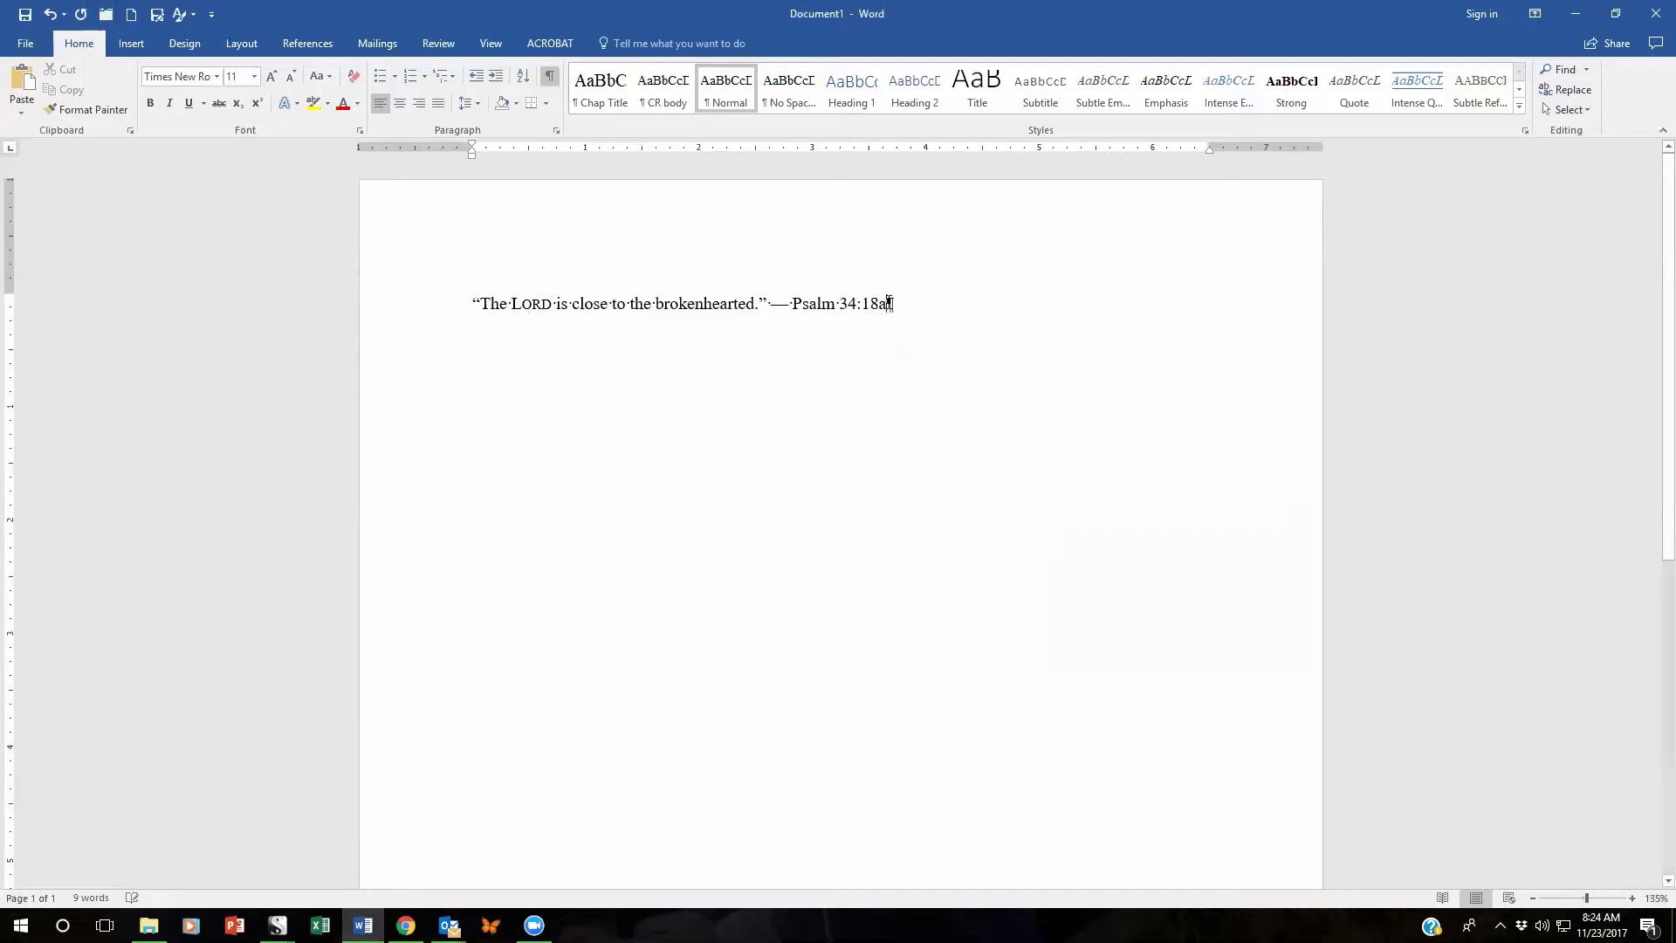
Below the verse, enable small caps in the Font dialog for the heading 'Using Small Caps in Your Text'
{"action": "key", "text": "Return"}
{"action": "key", "text": "Return"}
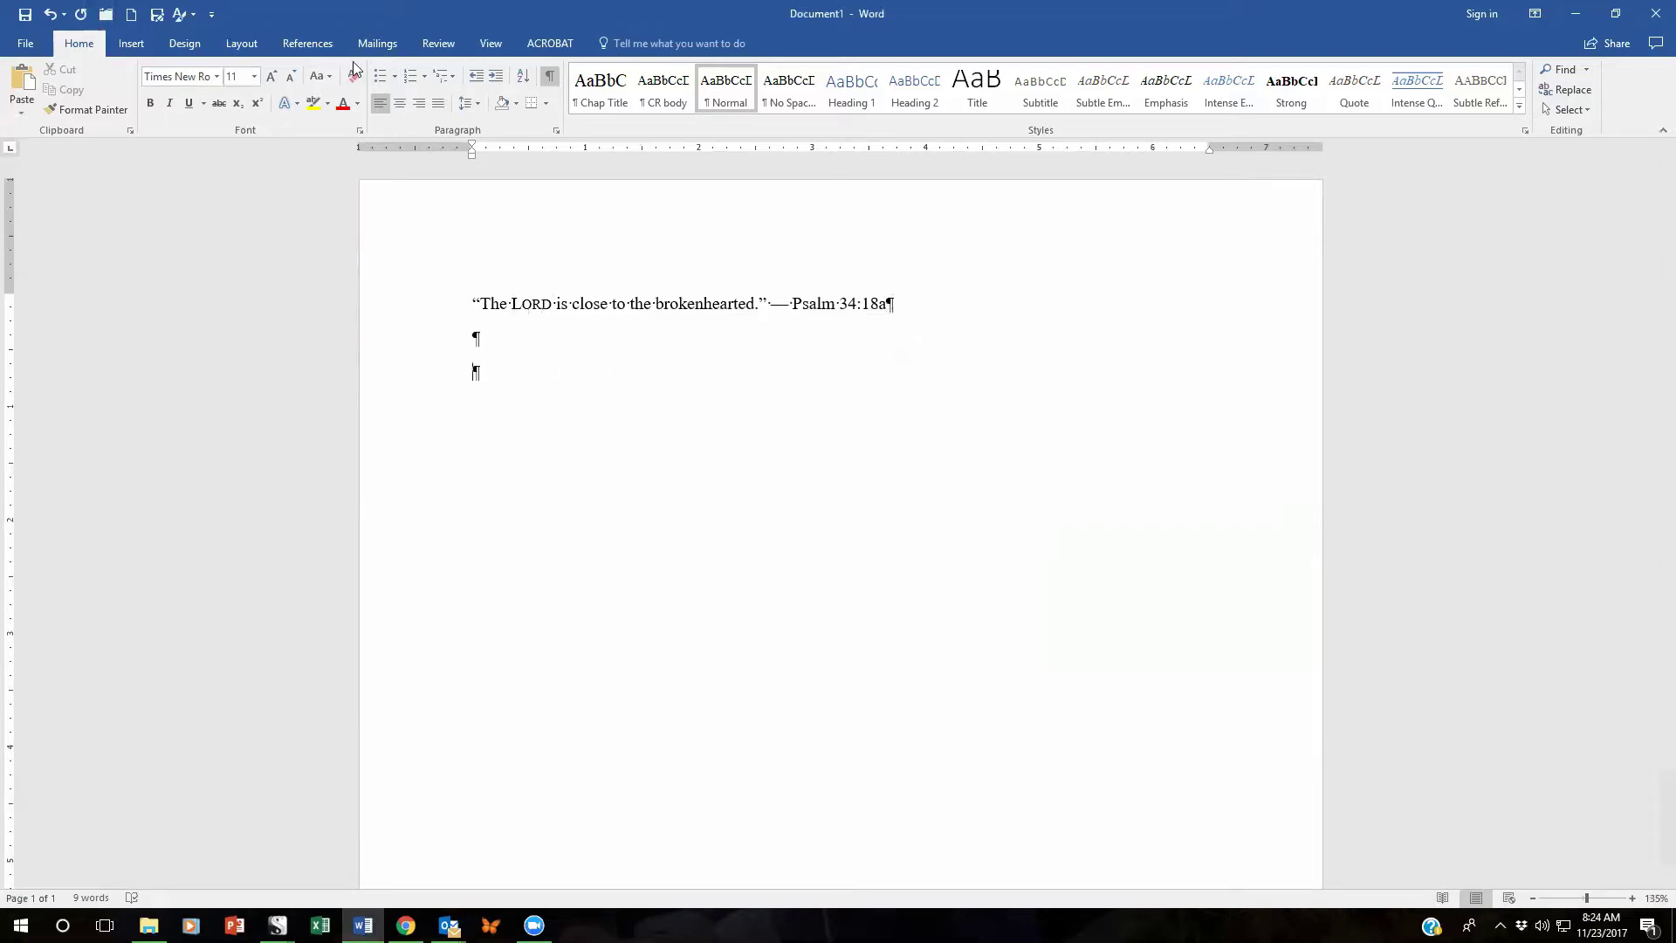
{"action": "left_click", "coordinate": [357, 132]}
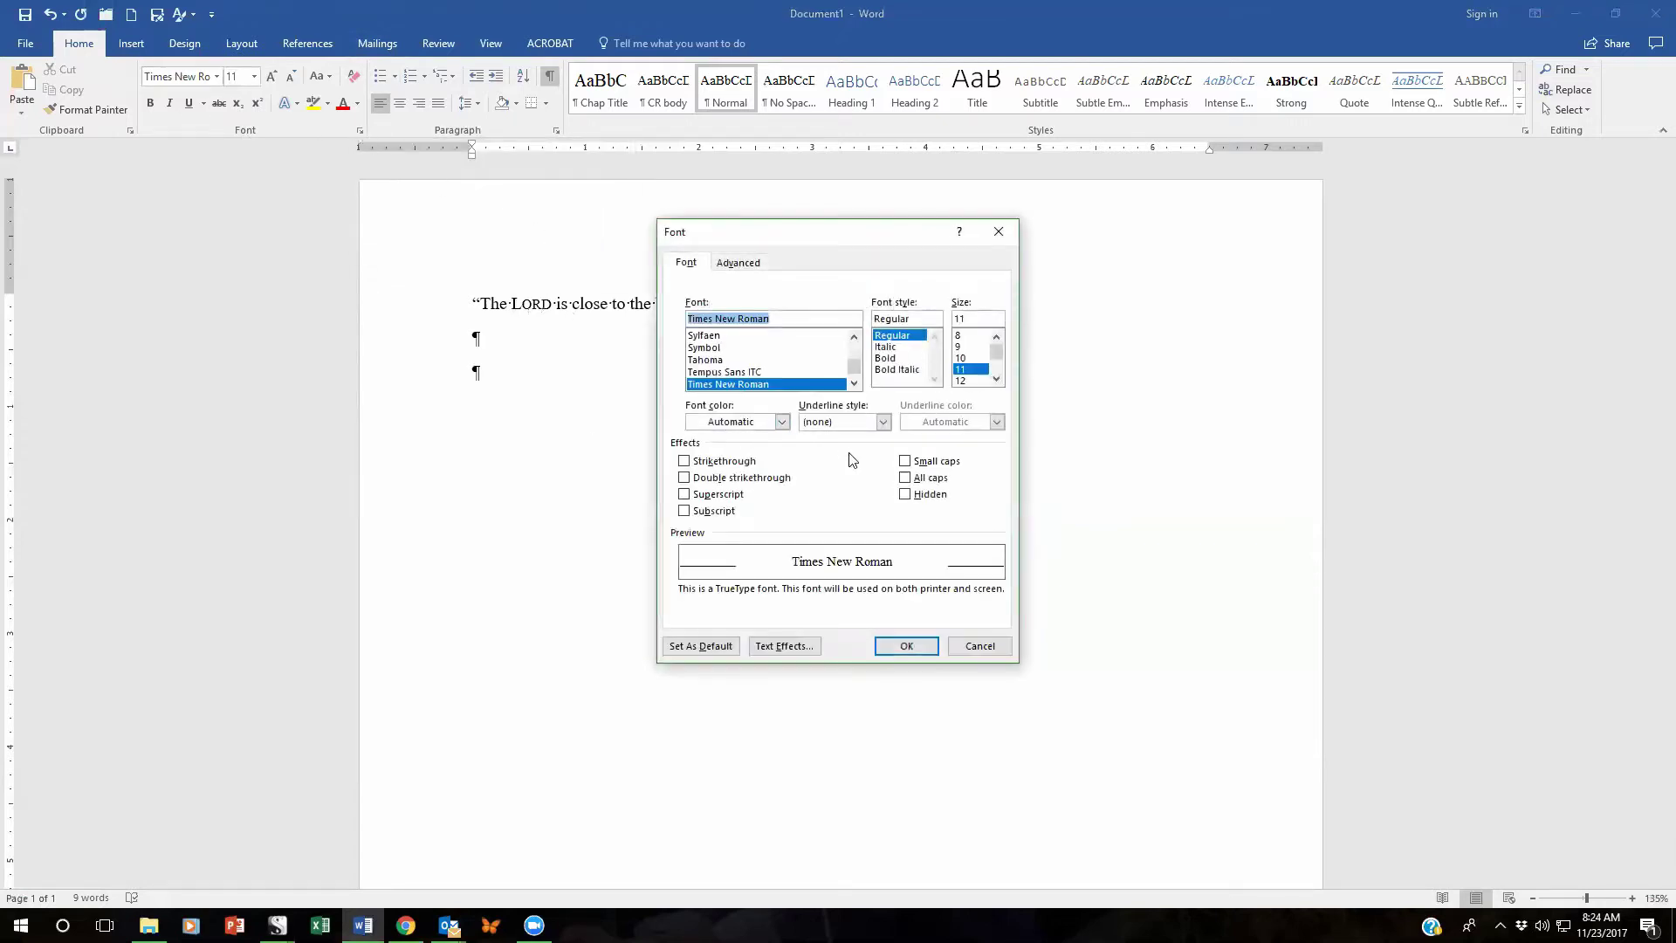
{"action": "left_click", "coordinate": [909, 461]}
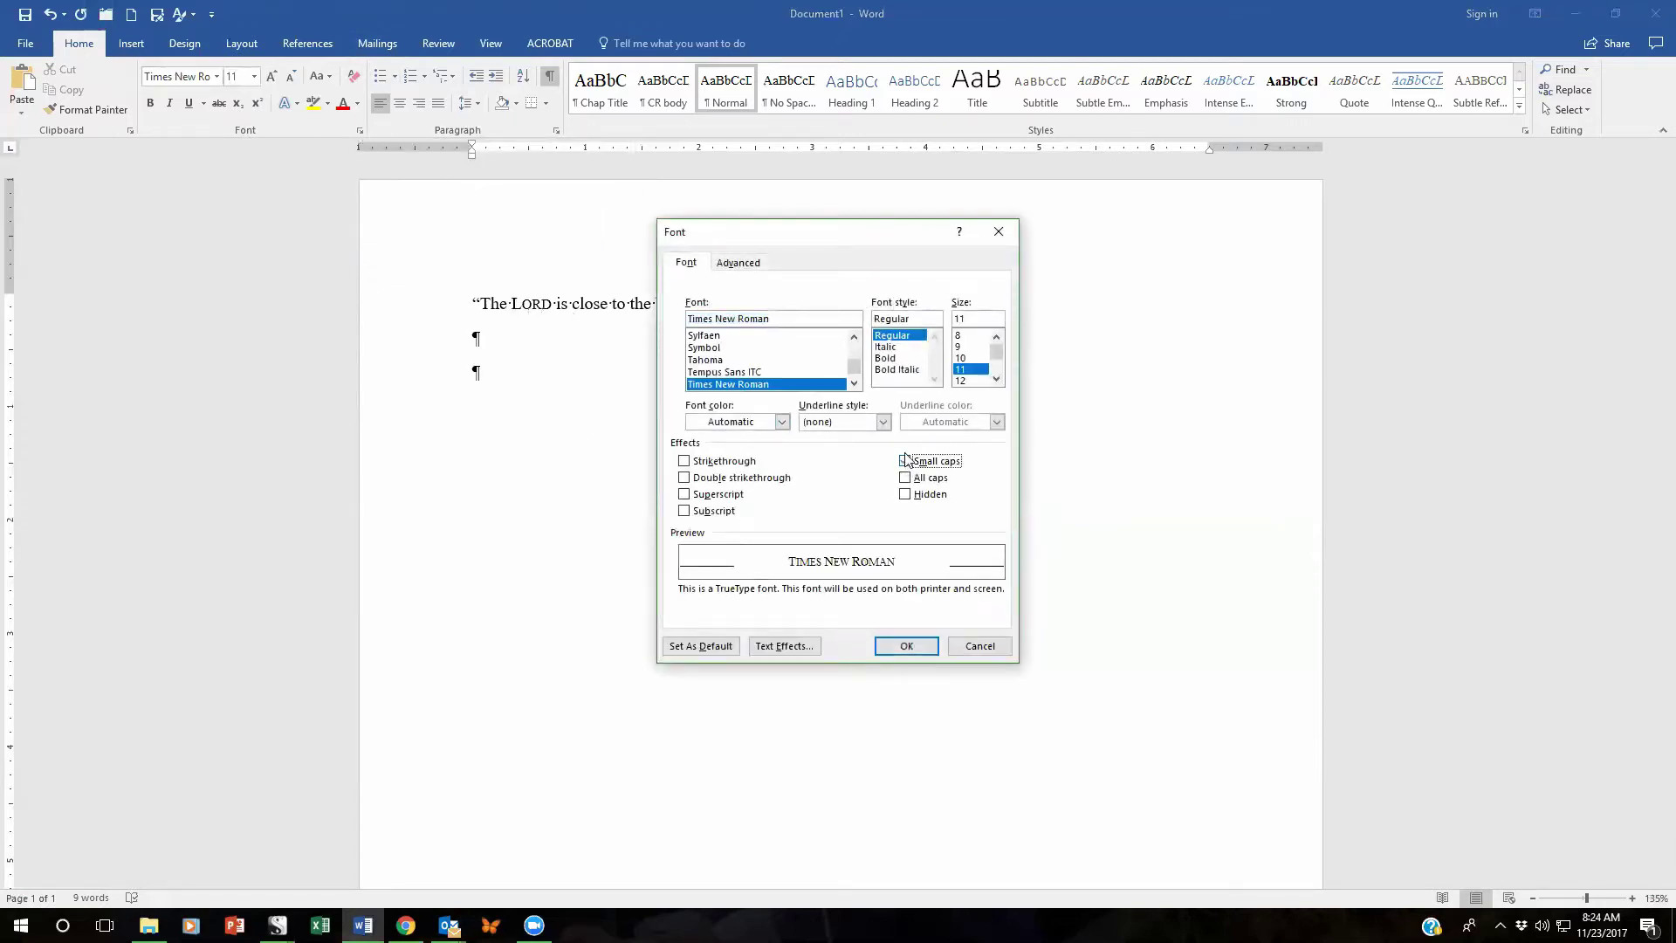
{"action": "left_click", "coordinate": [902, 647]}
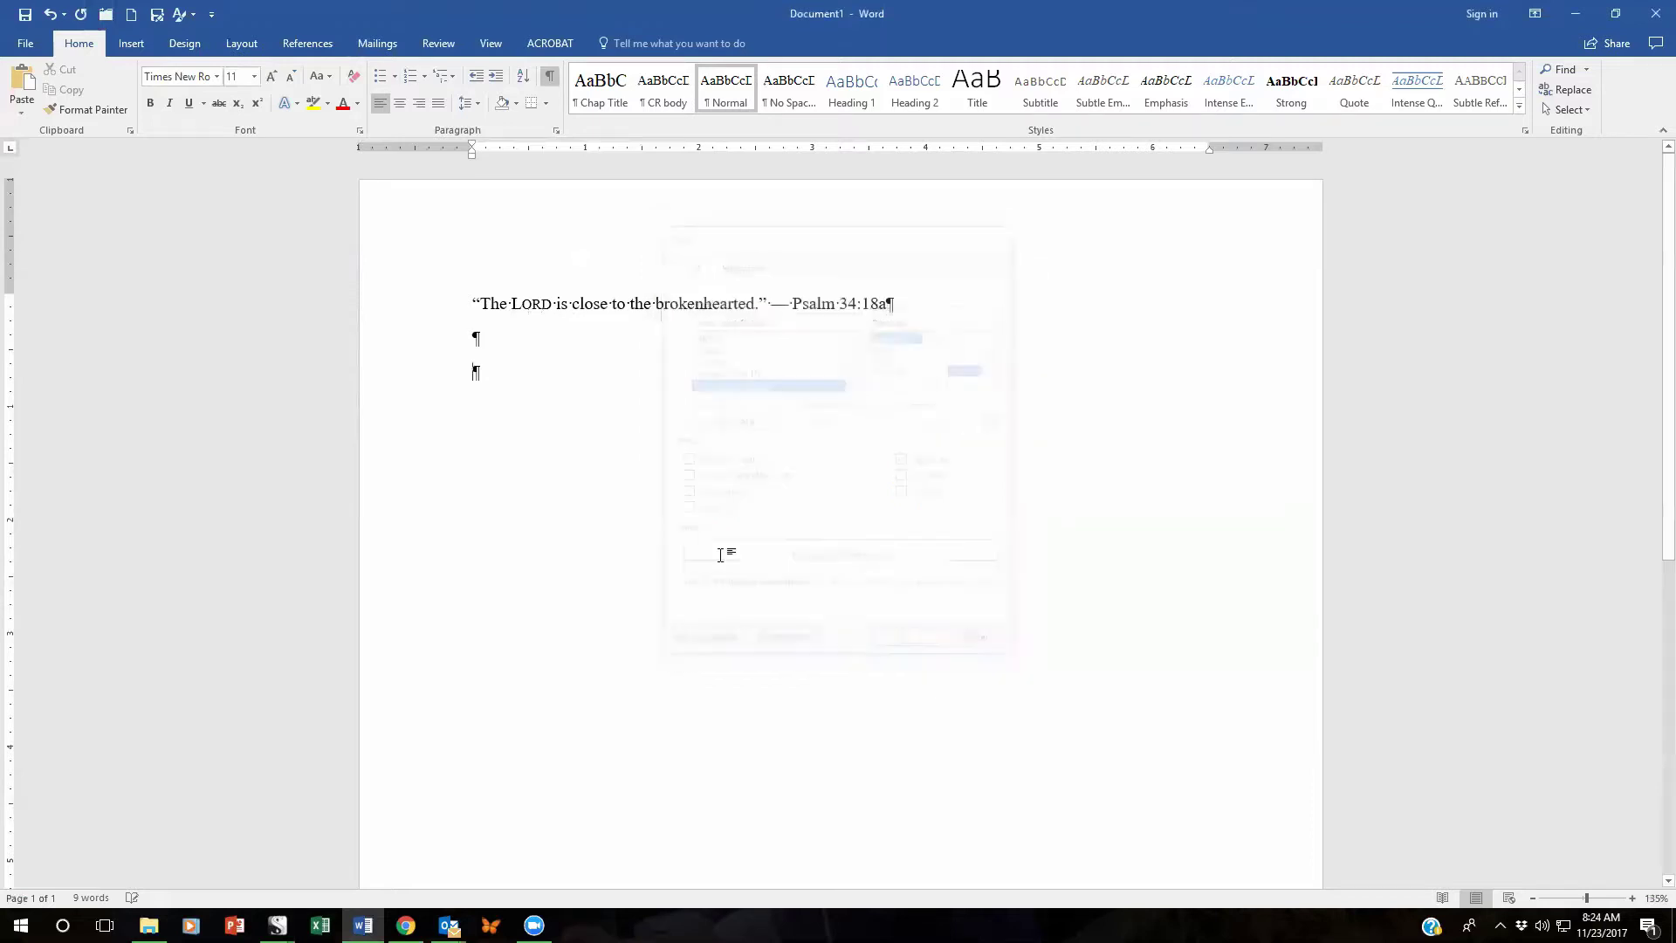
{"action": "type", "text": "Using S"}
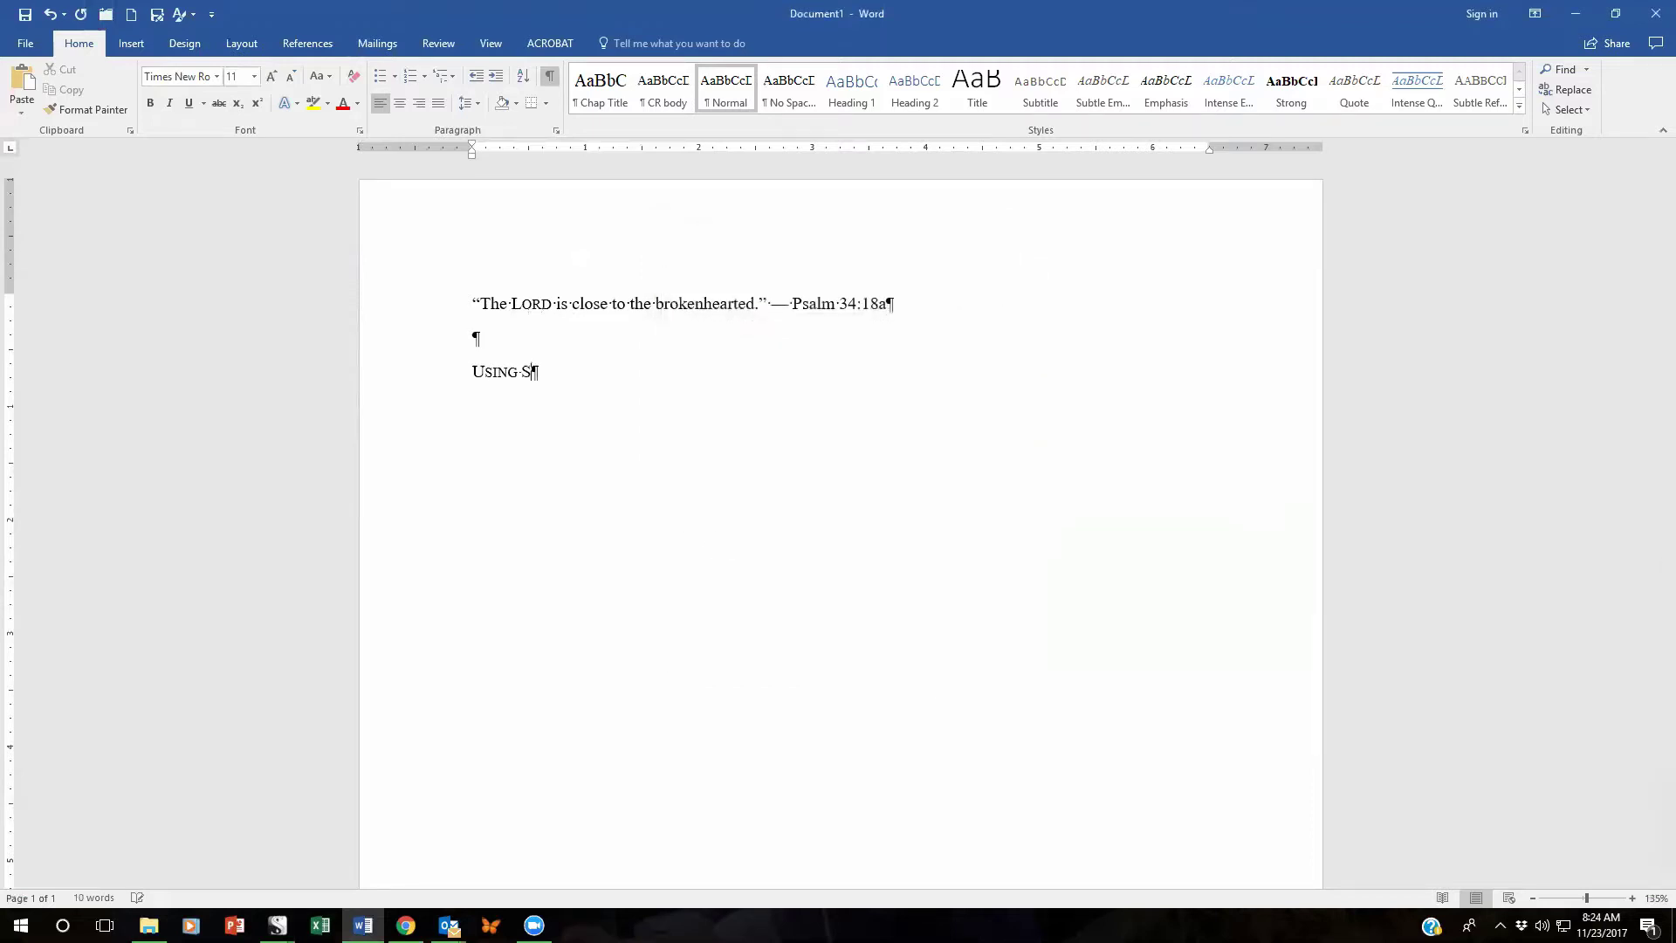
{"action": "type", "text": "mall Caps"}
{"action": "type", "text": " In Your Text"}
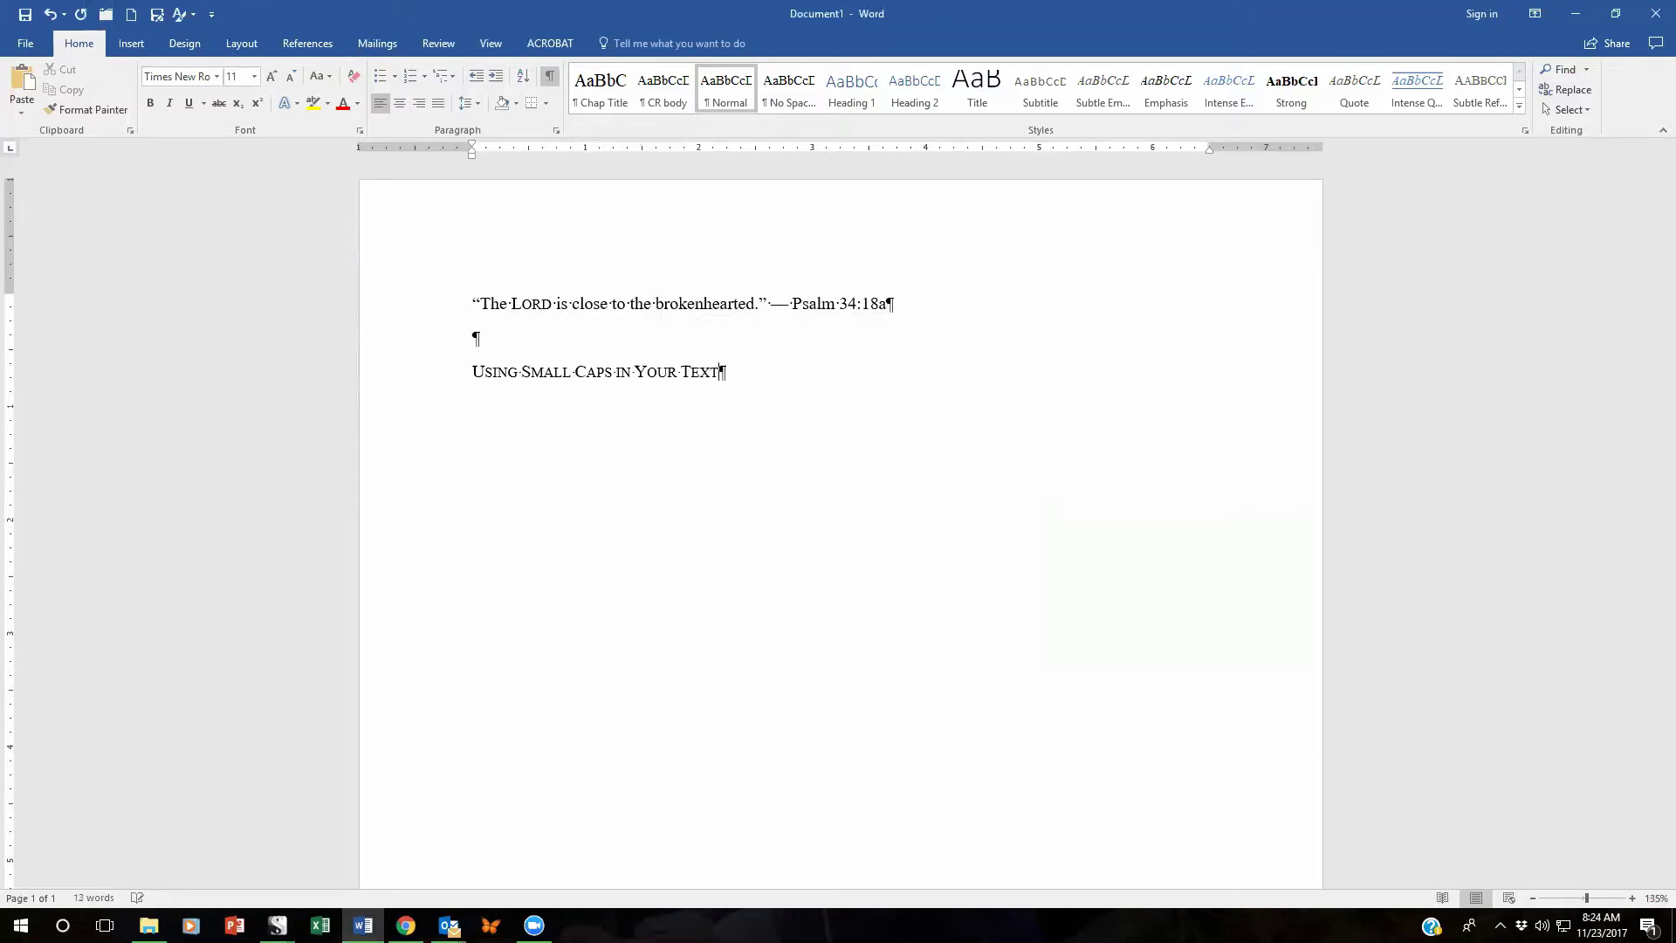
Below the heading, disable small caps for the normal line 'Using small caps in your text'
{"action": "key", "text": "Return"}
{"action": "key", "text": "Return"}
{"action": "left_click", "coordinate": [361, 130]}
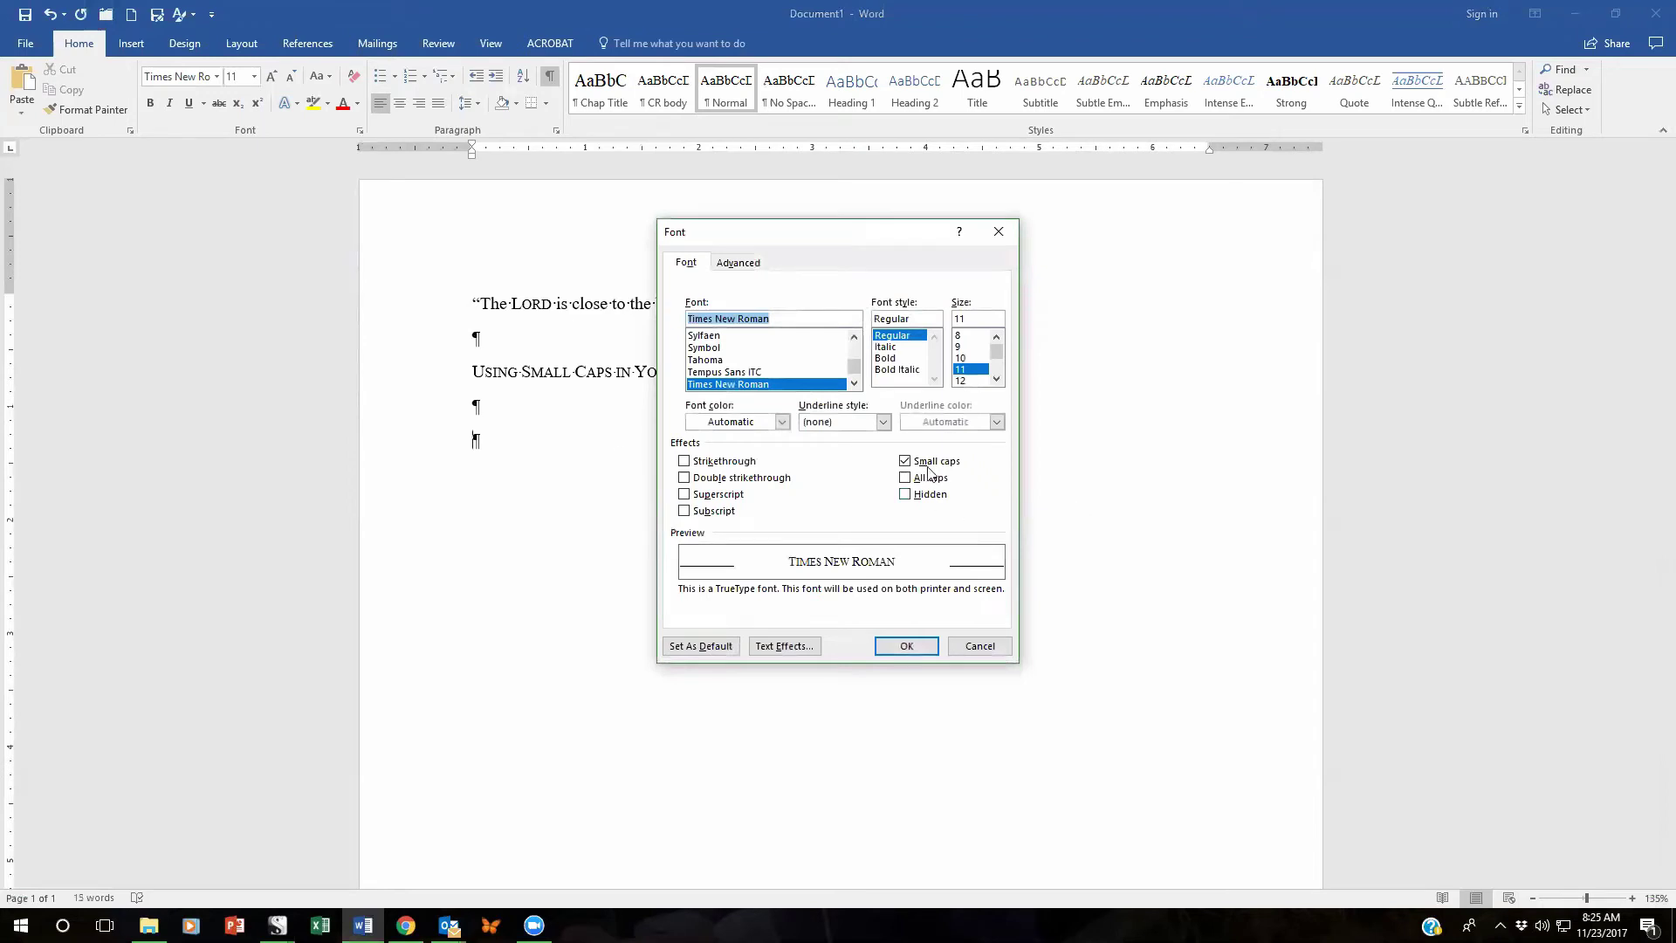
{"action": "left_click", "coordinate": [908, 461]}
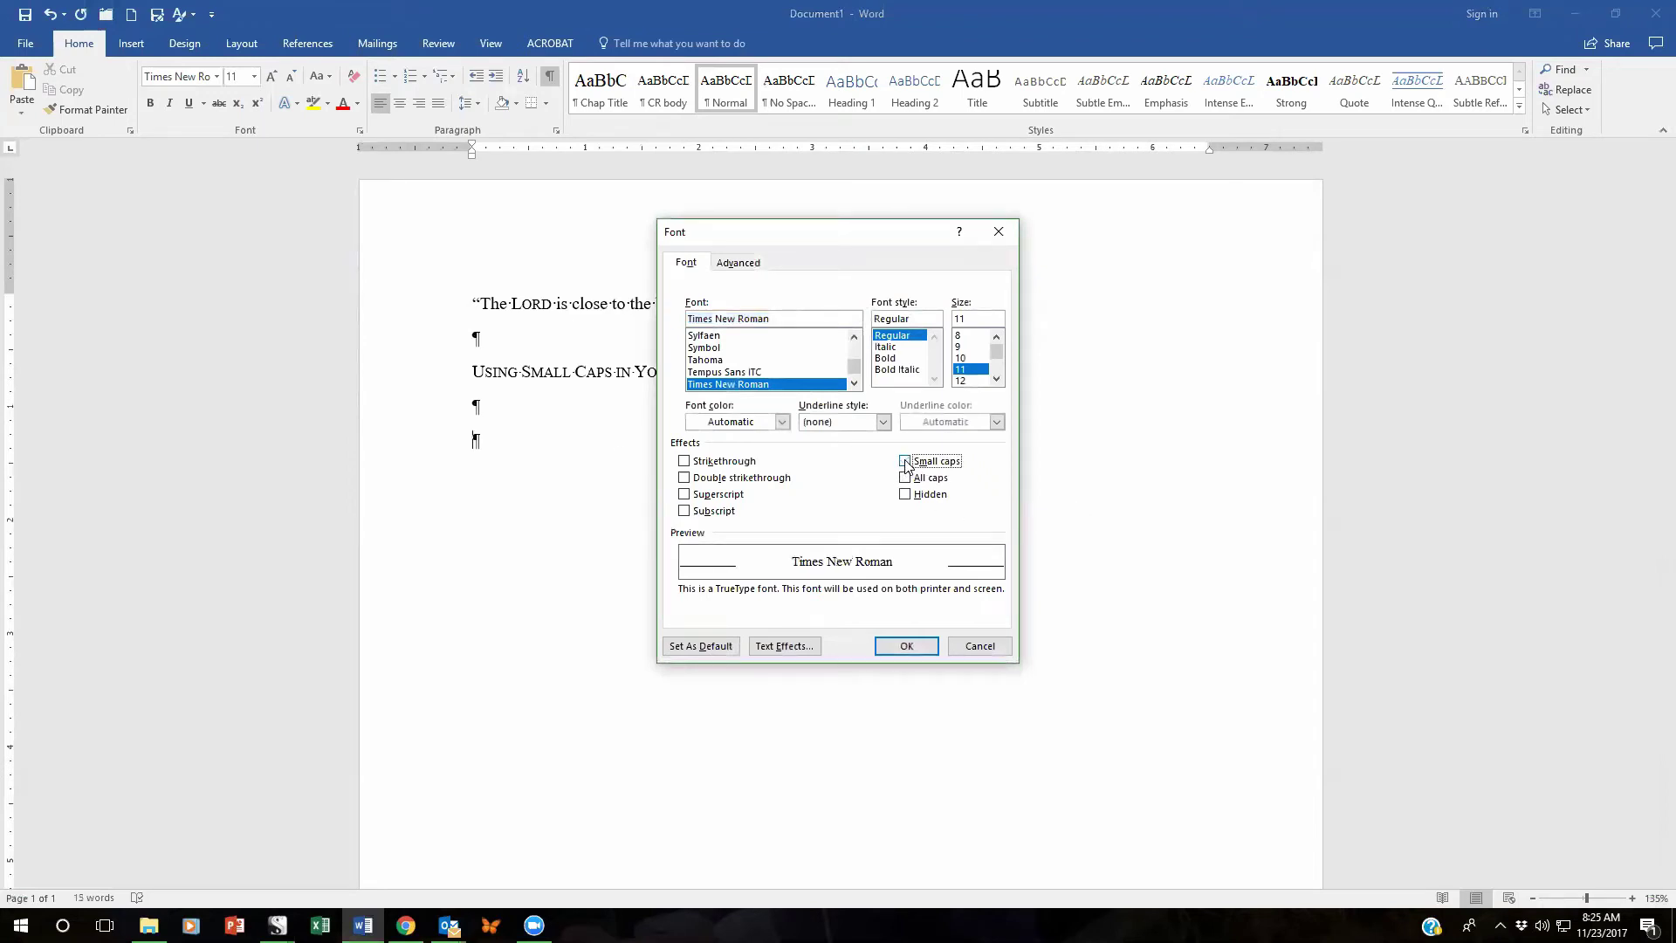
{"action": "left_click", "coordinate": [904, 645]}
{"action": "type", "text": "U"}
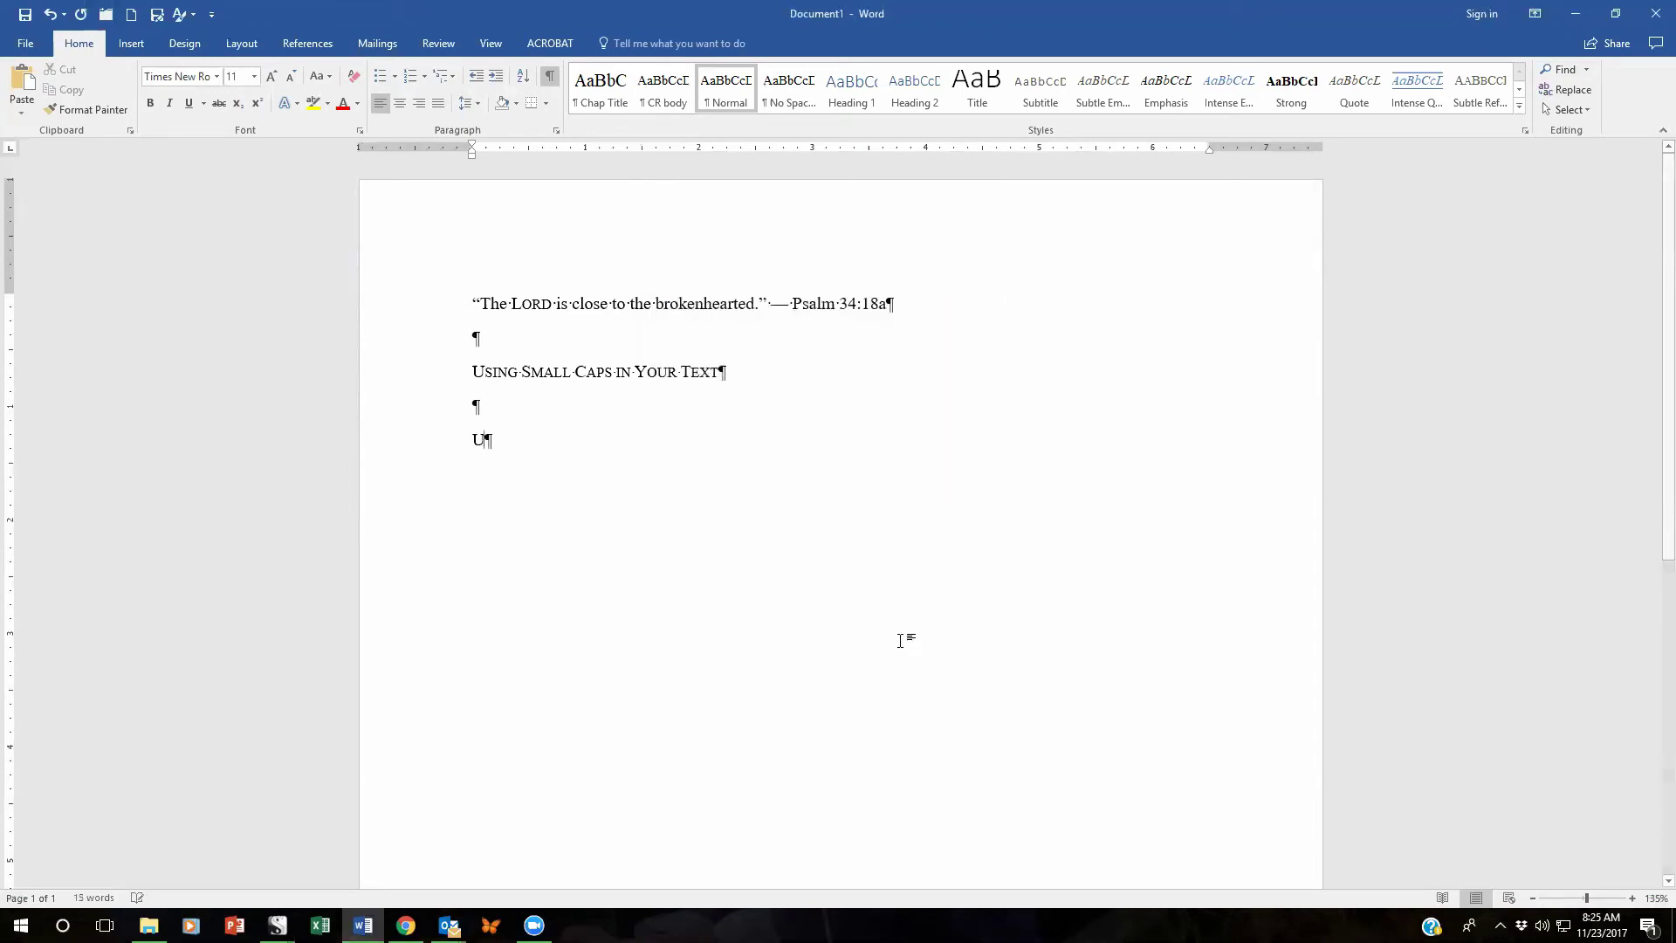
{"action": "type", "text": "sing small caps "}
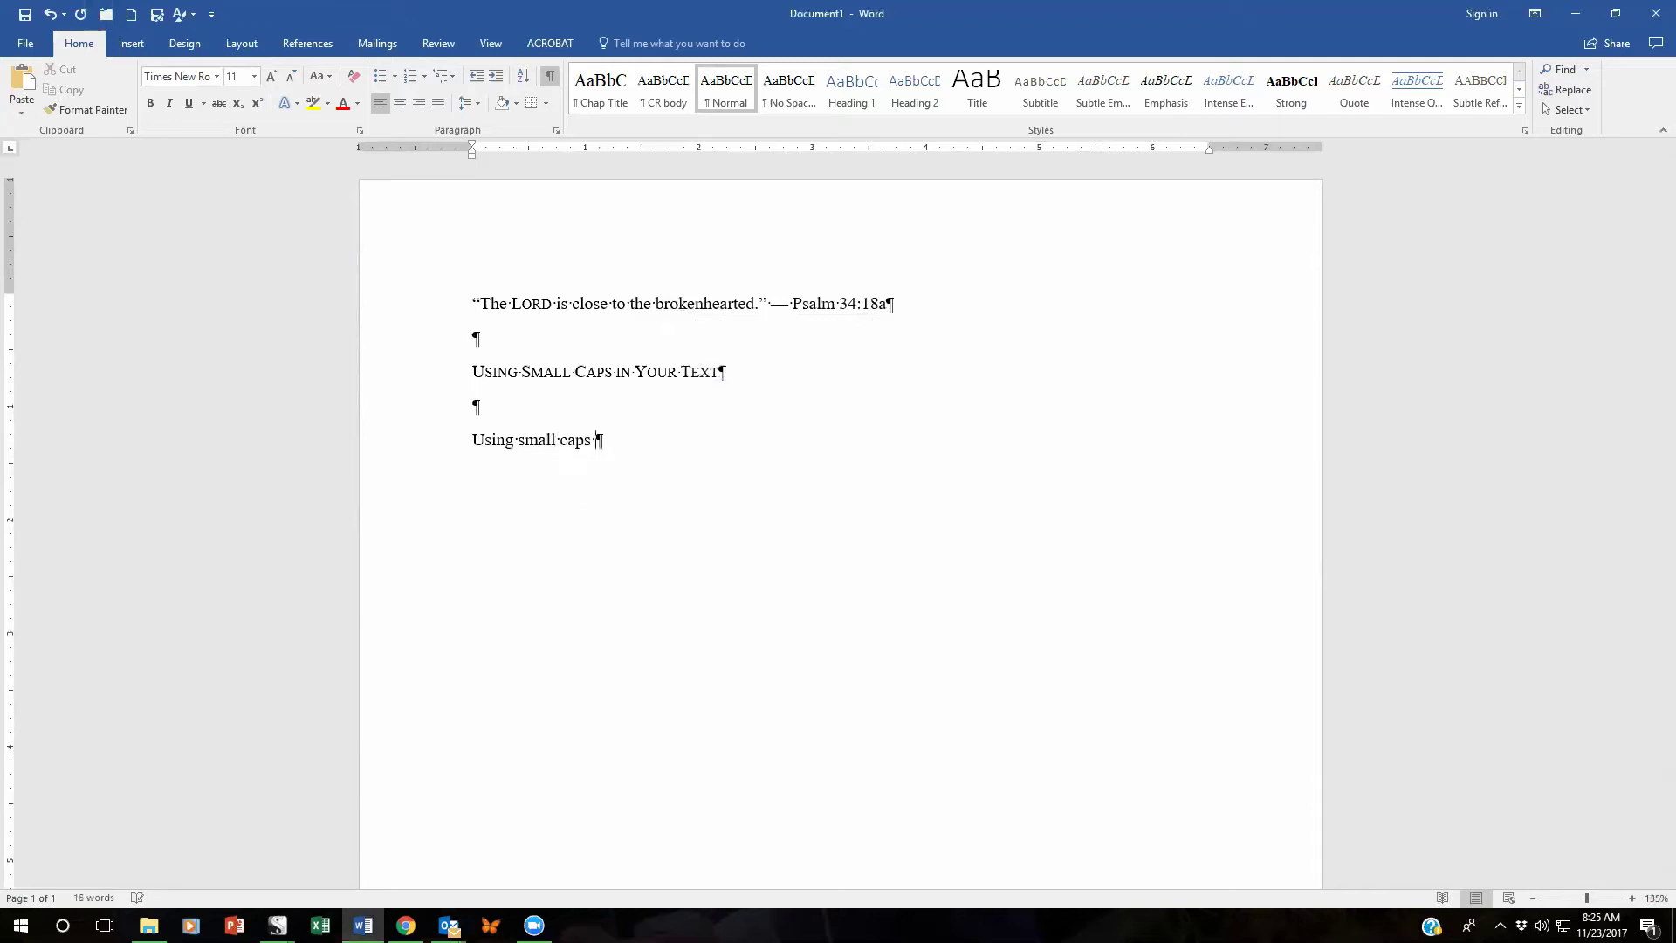
{"action": "type", "text": "in your text"}
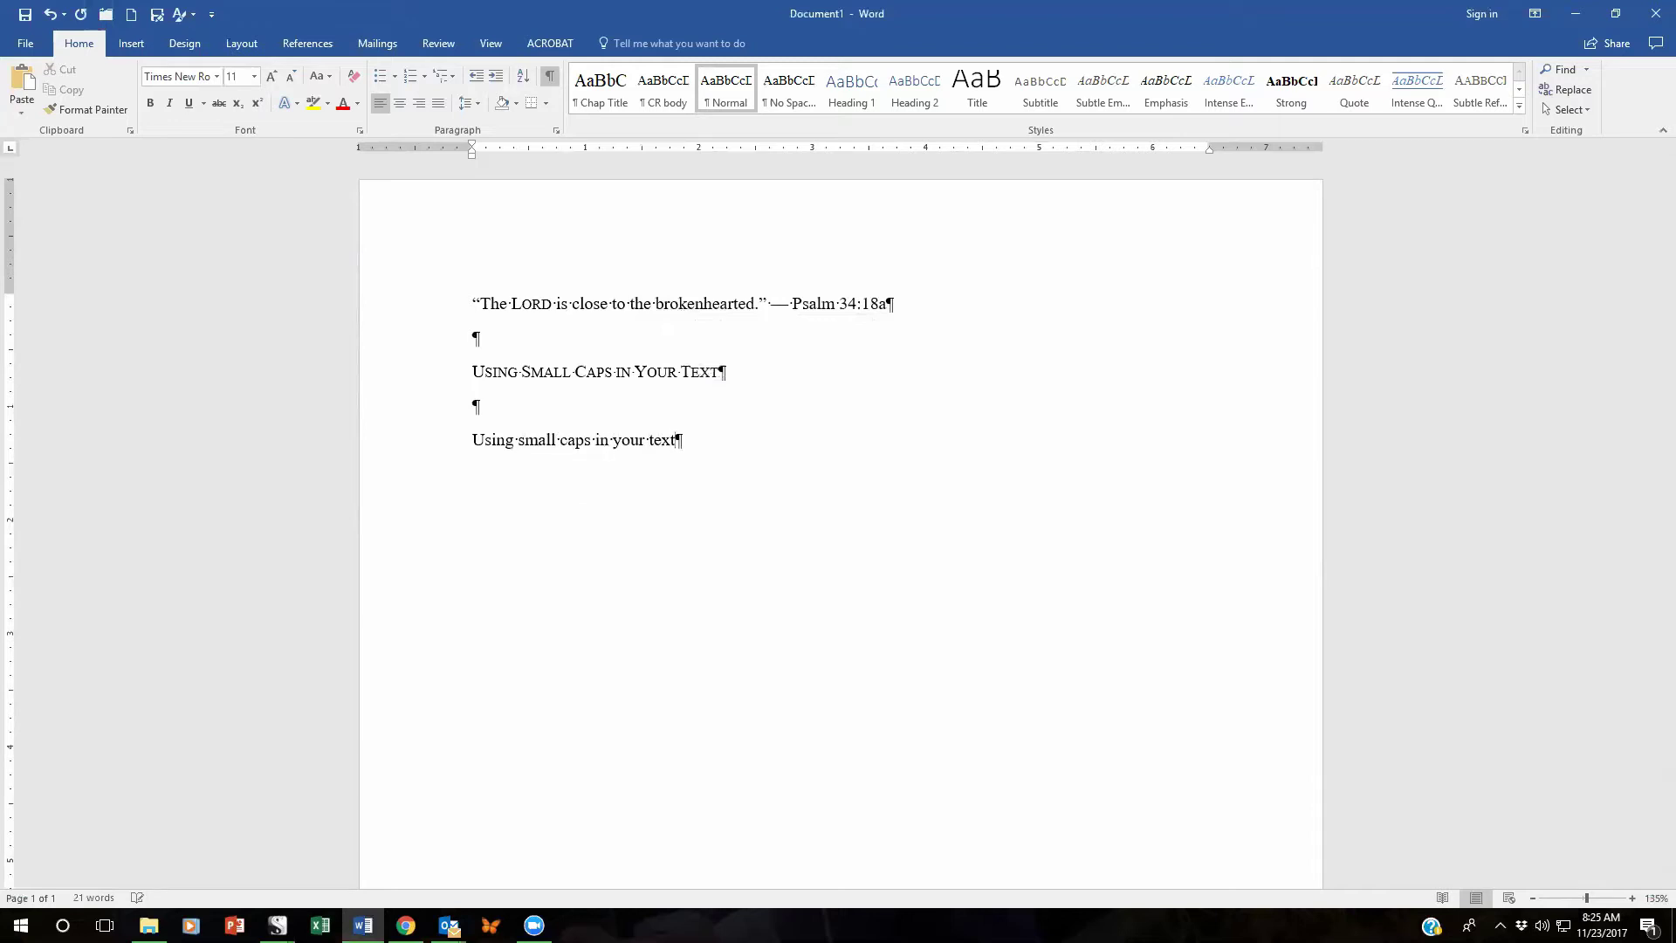